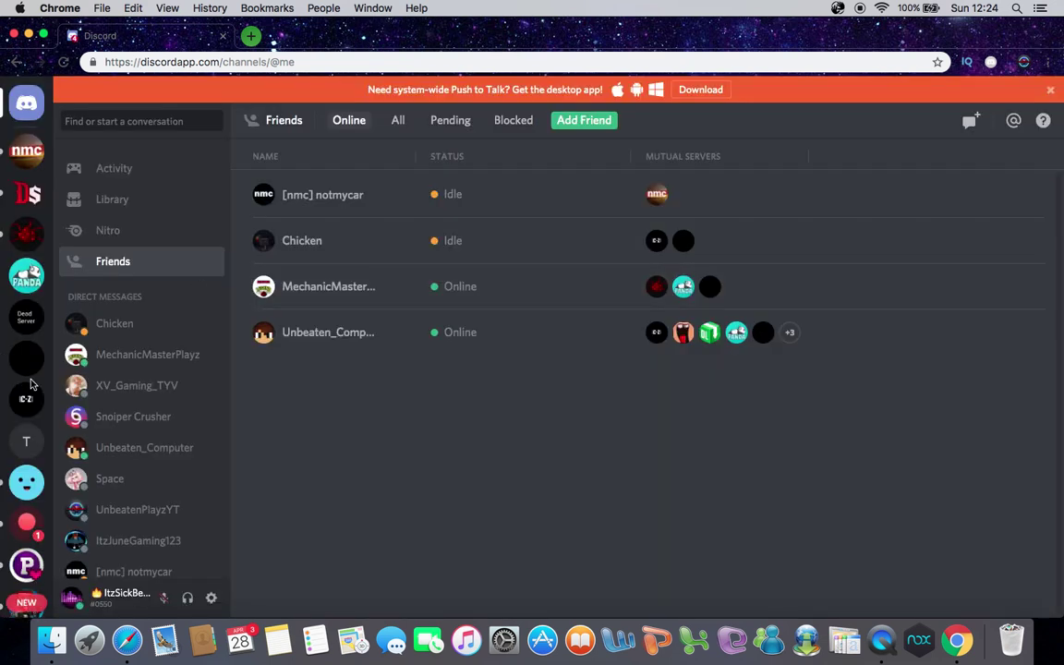
Create a new server named "videosercver" in the Western Europe region
scroll(31, 385, down, 6)
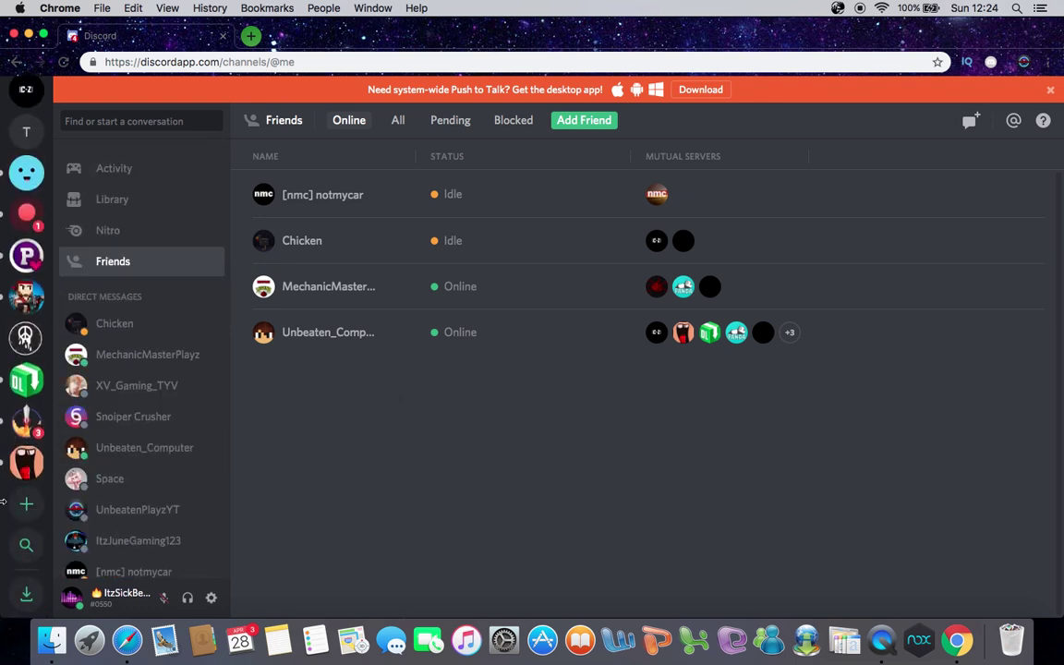
scroll(19, 434, up, 6)
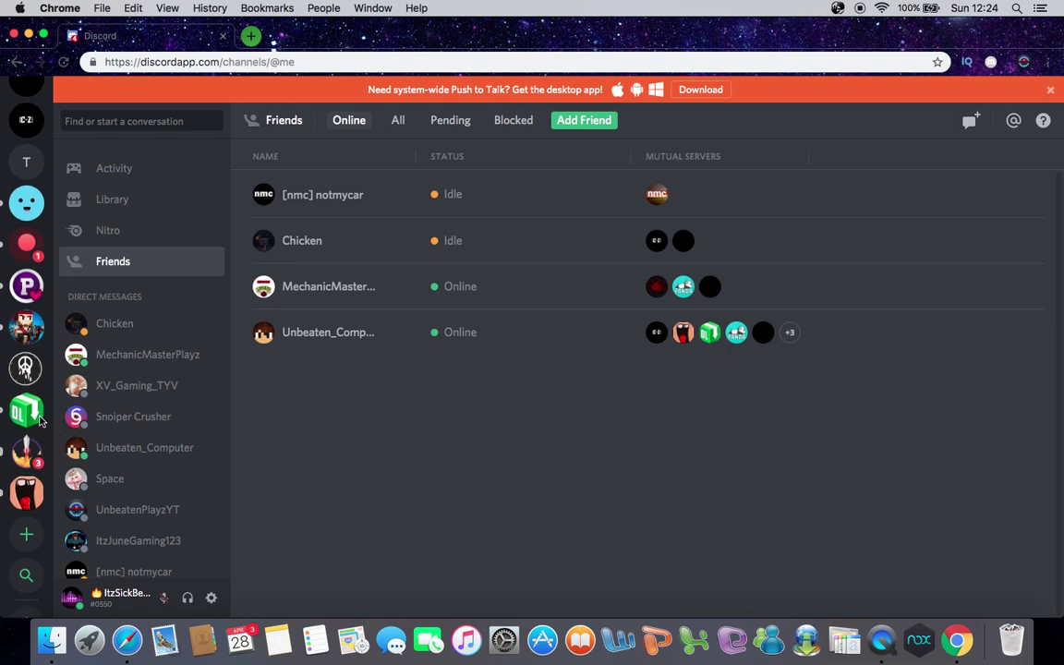
scroll(22, 434, down, 6)
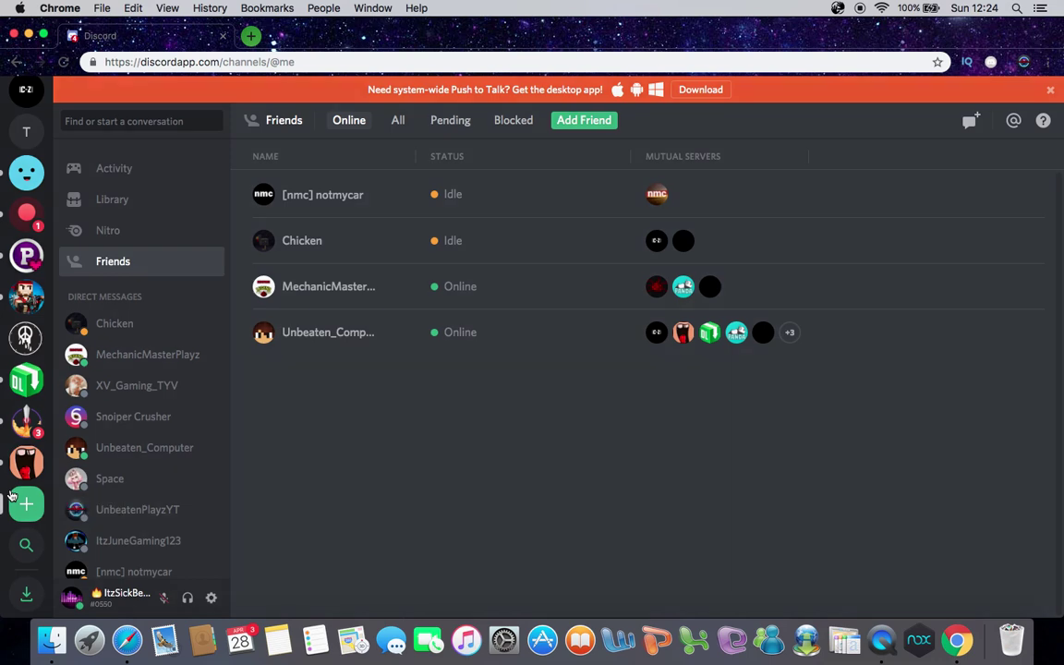
click(23, 503)
key(F2)
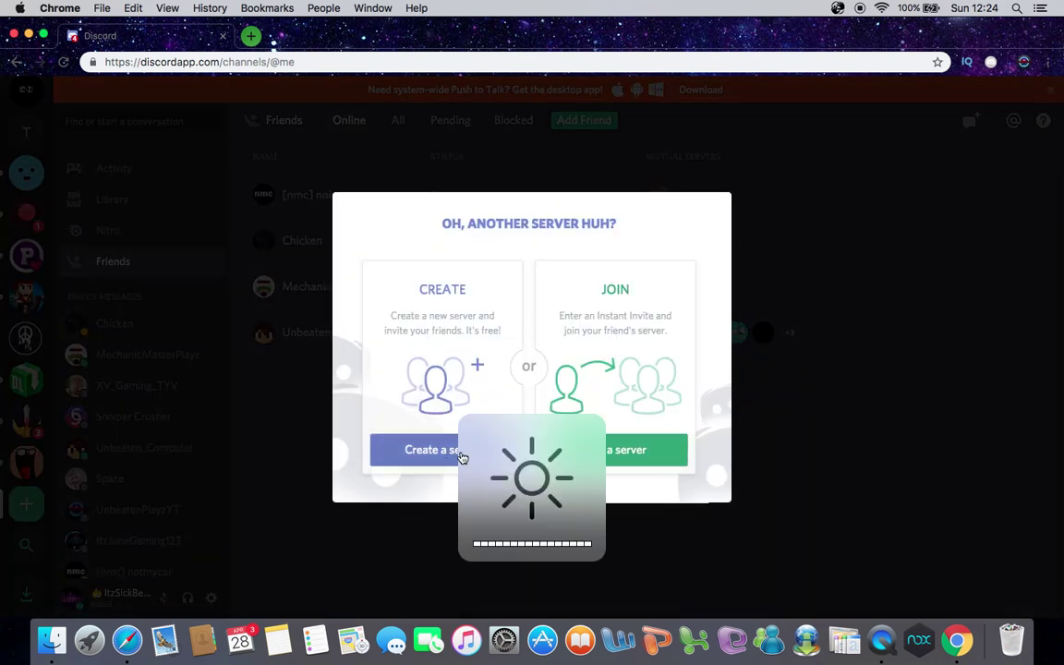
click(449, 462)
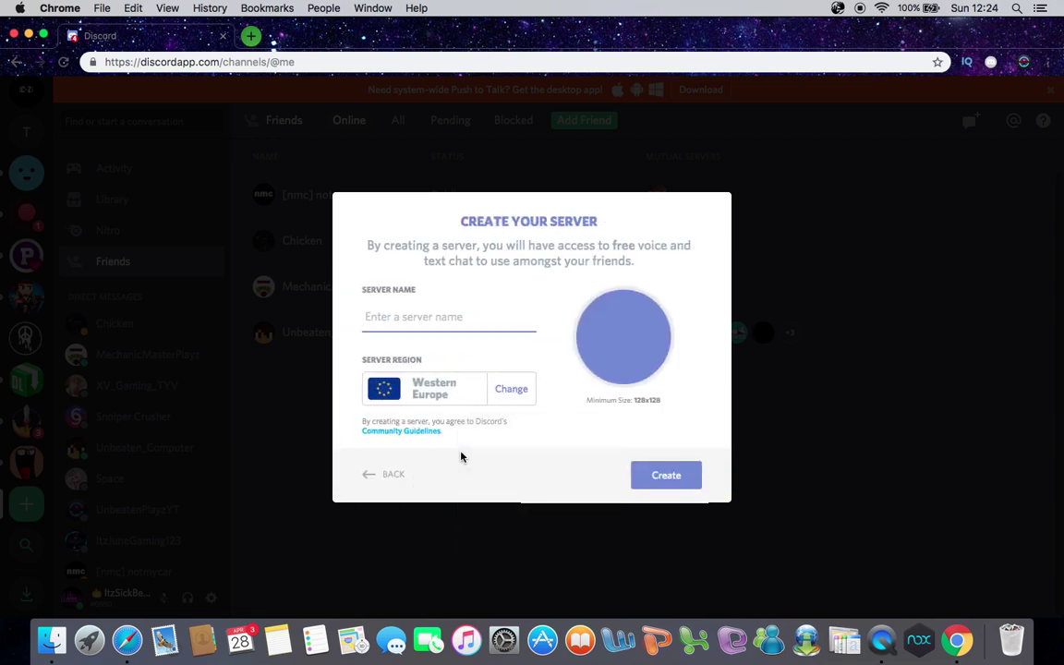
text(tes)
key(BackSpace)
text(vid)
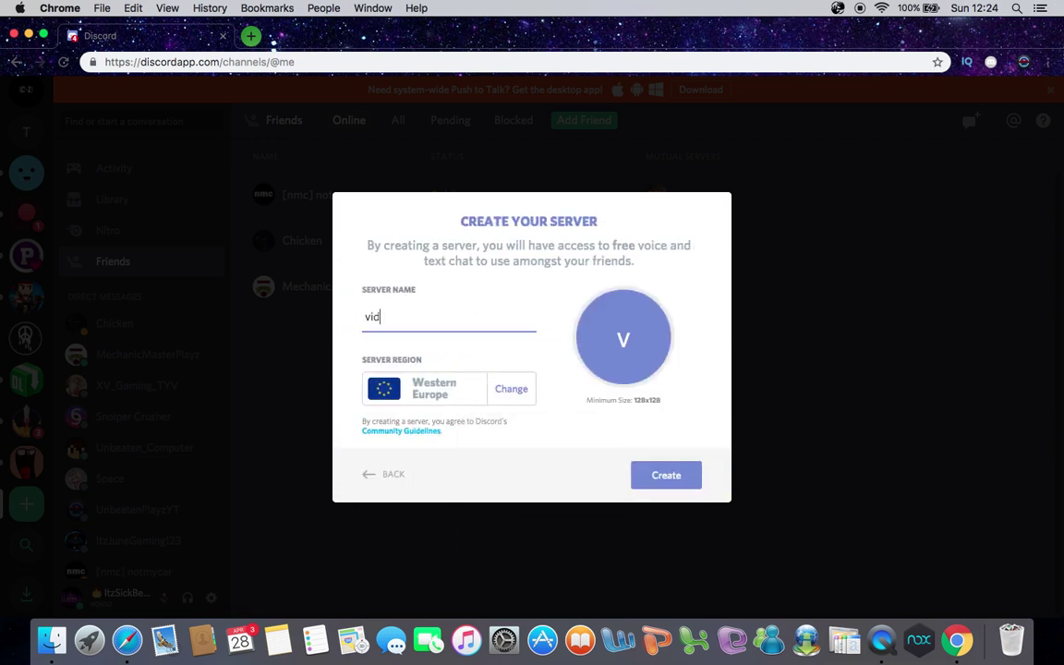
text(eosercver)
key(F2)
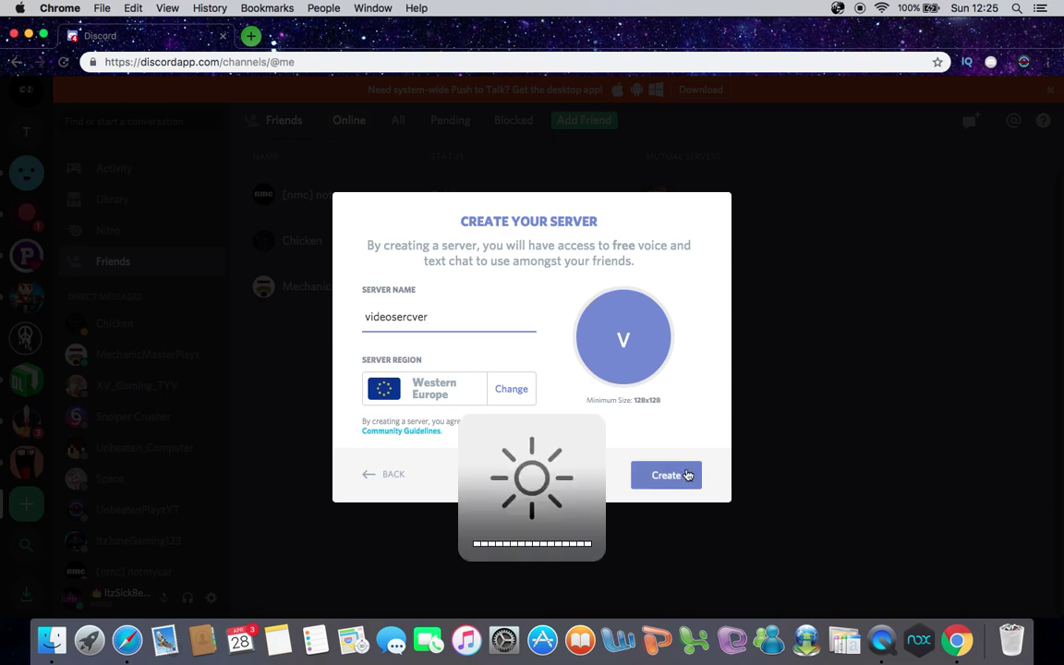
click(684, 482)
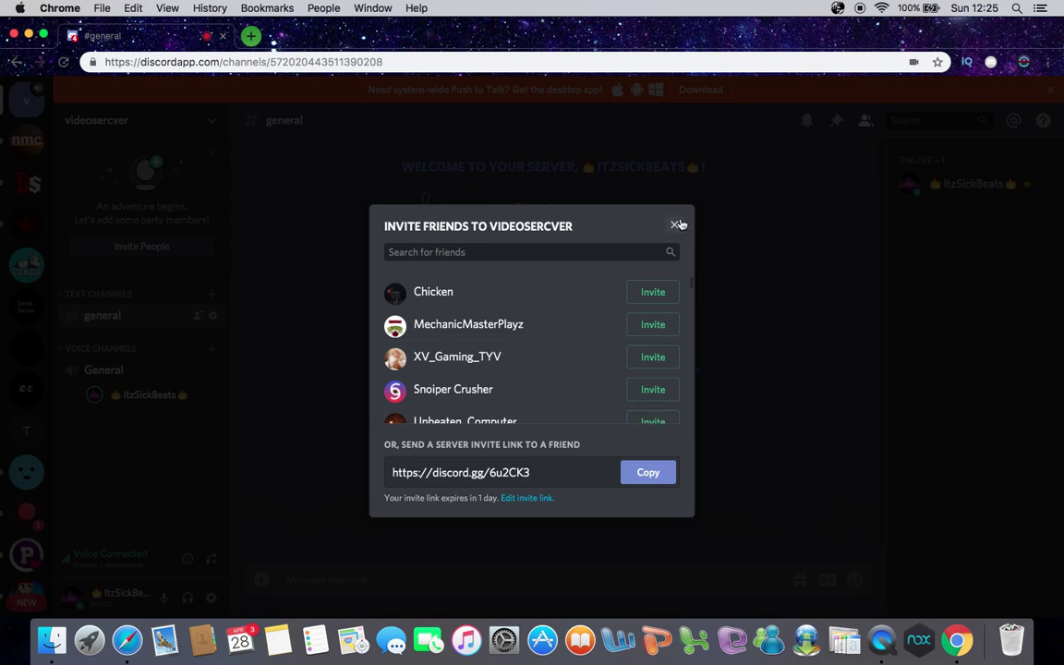
Dismiss the friend invitation, disconnect from the General voice channel, and open the role settings of the videosercver server
click(676, 226)
click(212, 559)
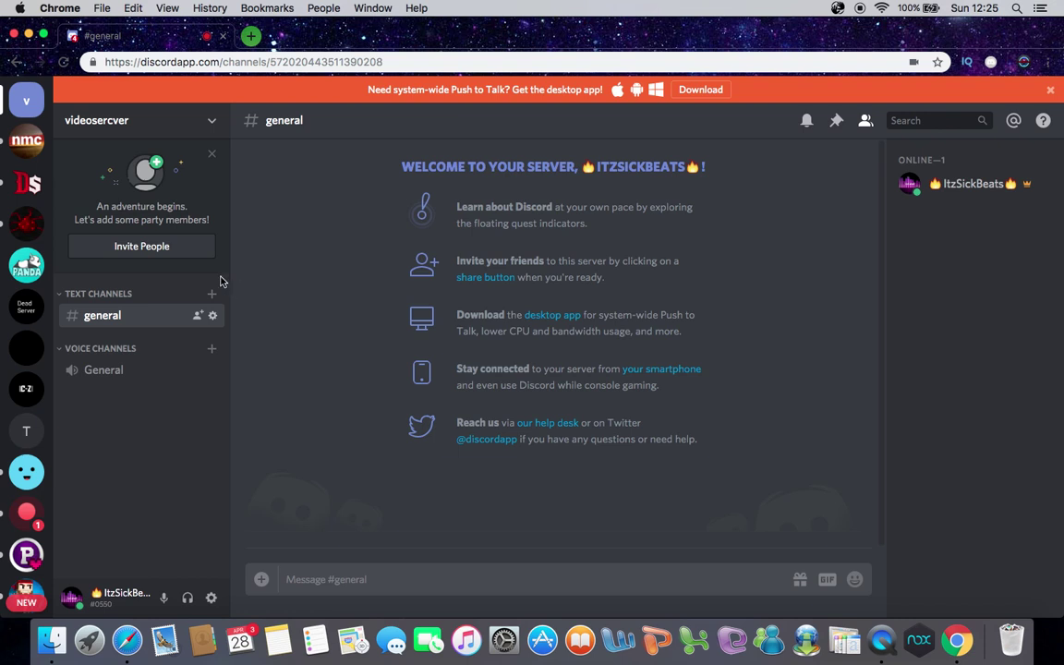
click(134, 121)
click(139, 188)
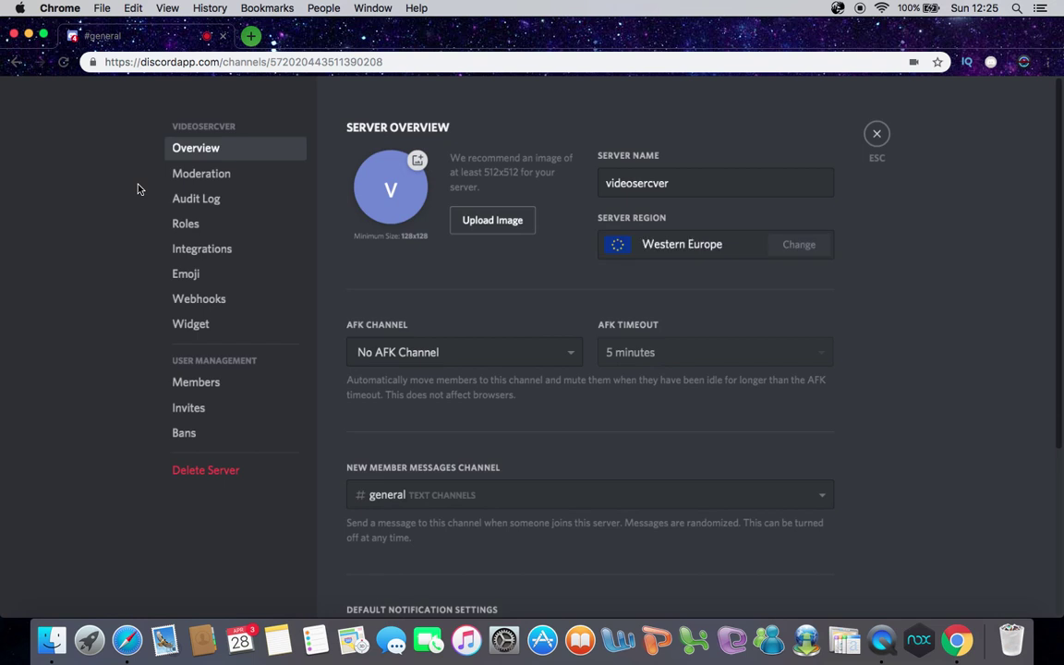
key(F2)
click(221, 236)
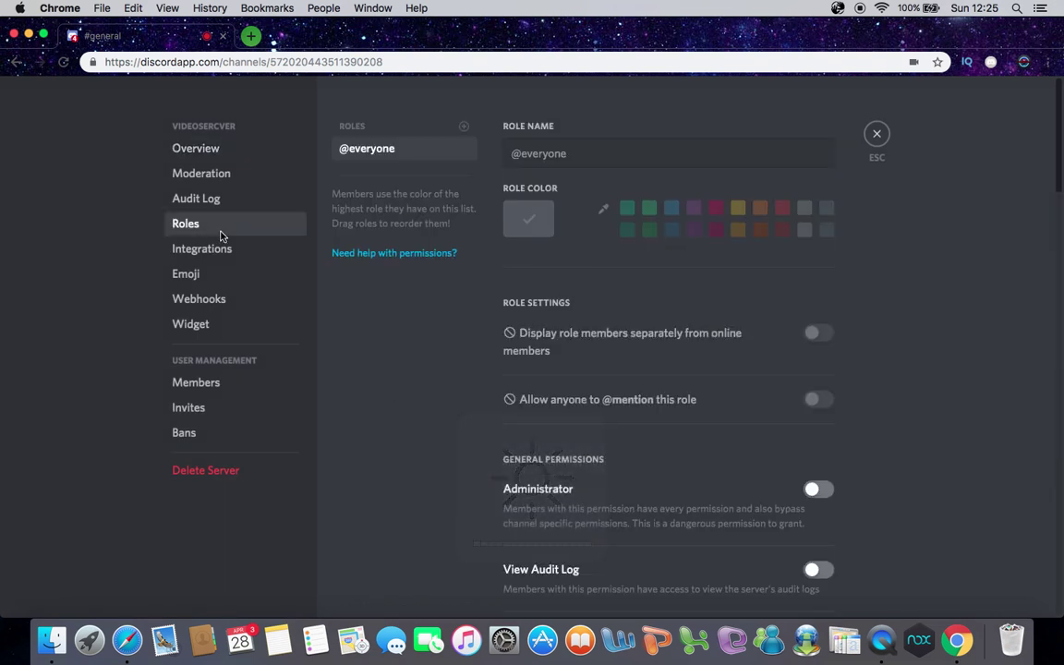
Add a new role to the server and name it "CKJHCKUEJNEHR"
scroll(601, 311, down, 15)
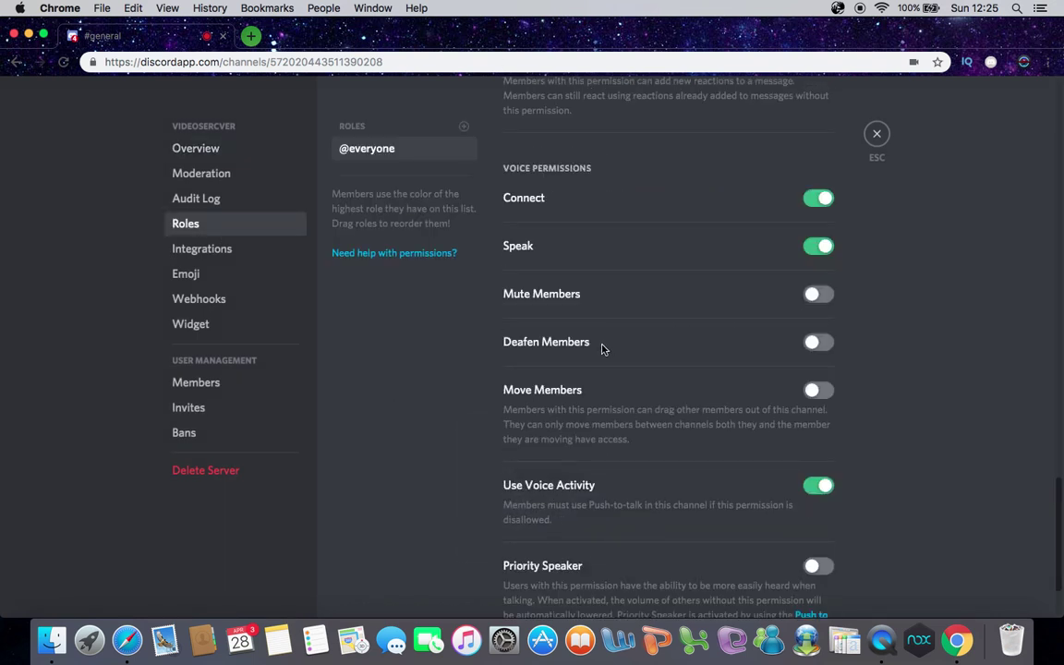
scroll(560, 361, up, 10)
click(464, 125)
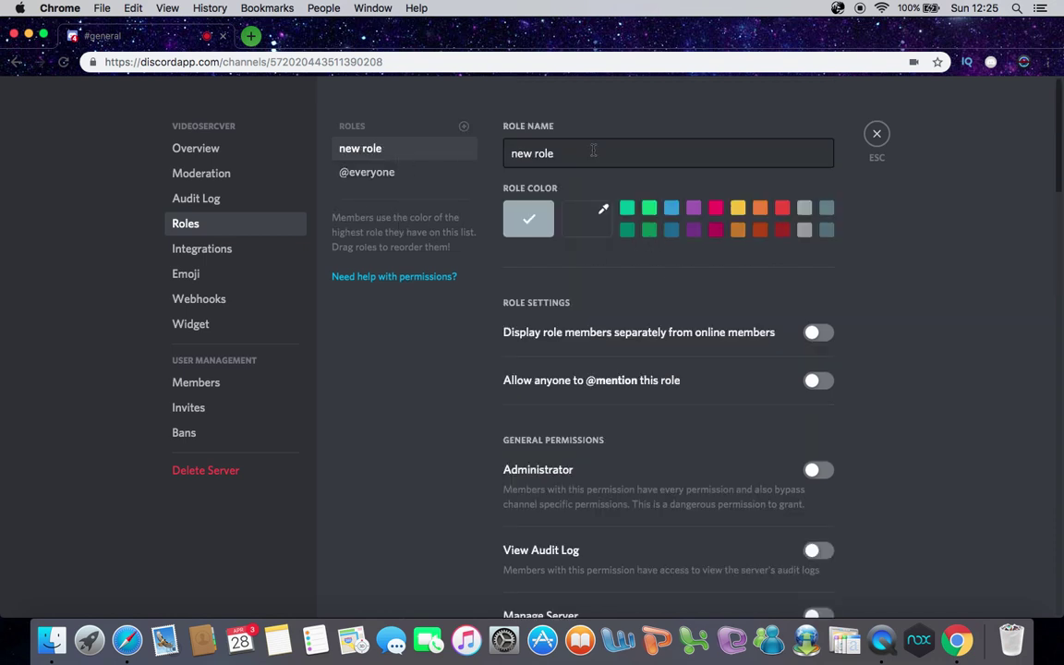
key(BackSpace)
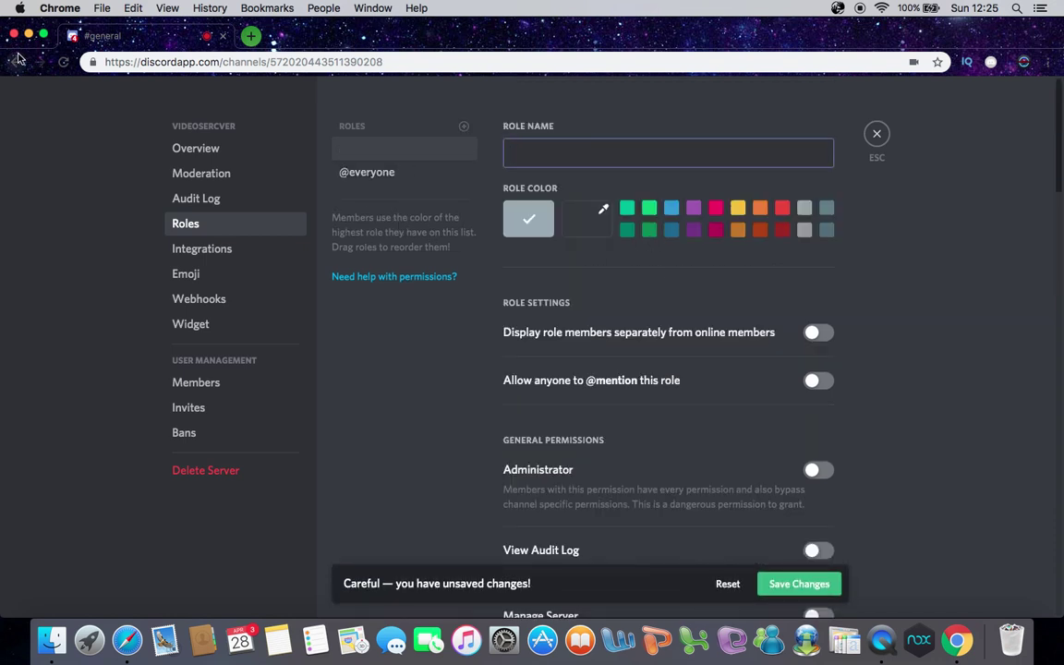
key(XF86MonBrightnessUp)
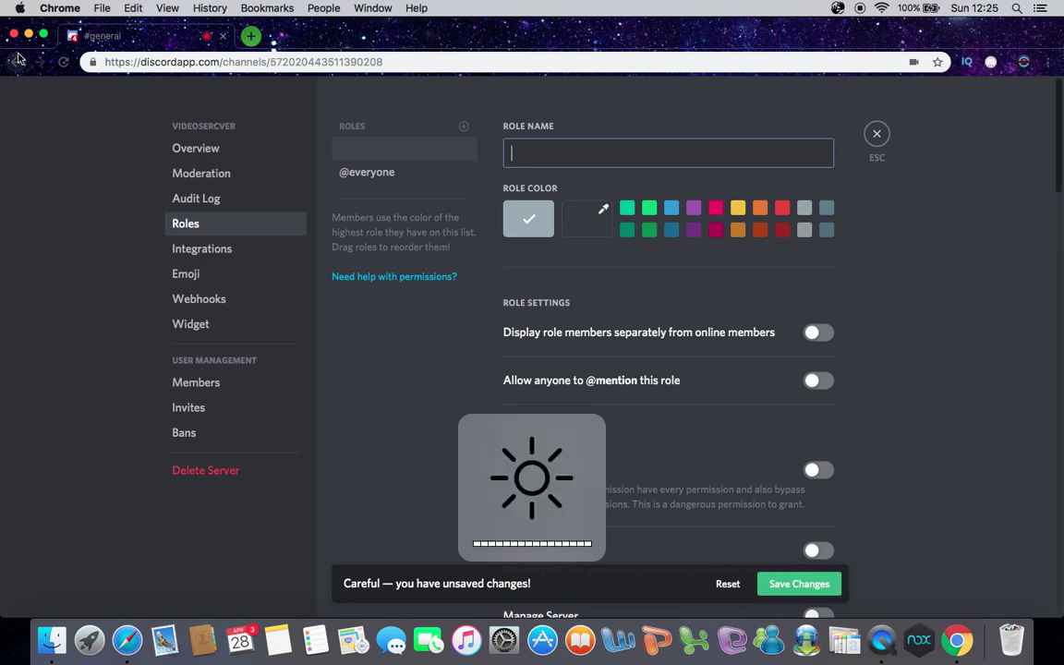
text(CKJHCKUEJNEHR)
key(Tab)
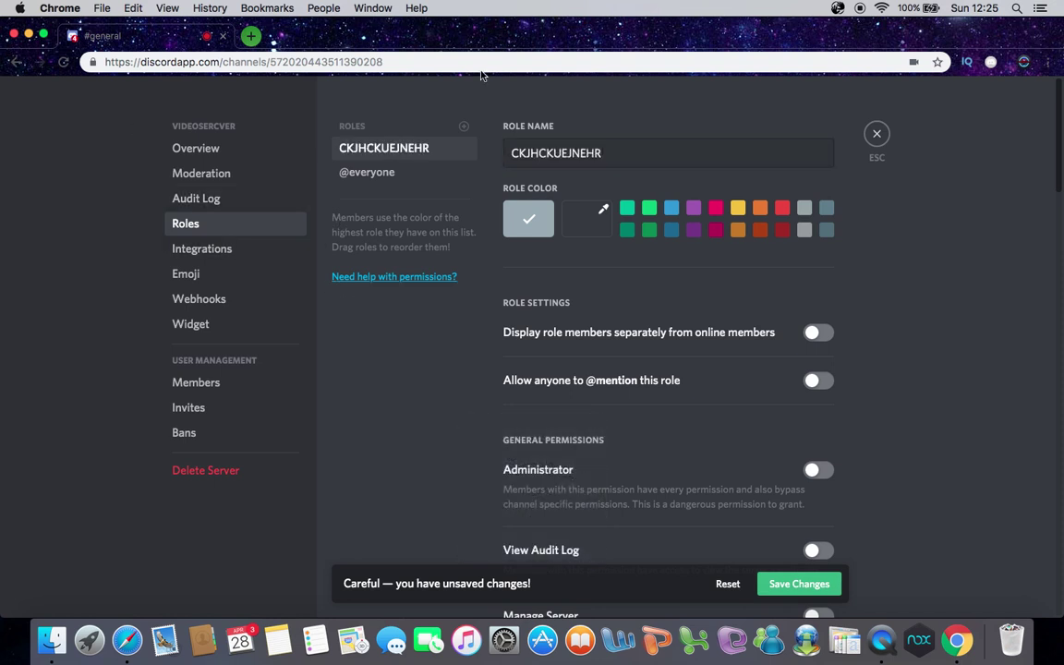
Add a second role with a long placeholder name beginning with "ekdeehnfejhjfhejewfhfwhjfwhfnwefwefwhfewhfhfe"
click(464, 125)
click(570, 153)
double_click(544, 154)
triple_click(594, 160)
text(e)
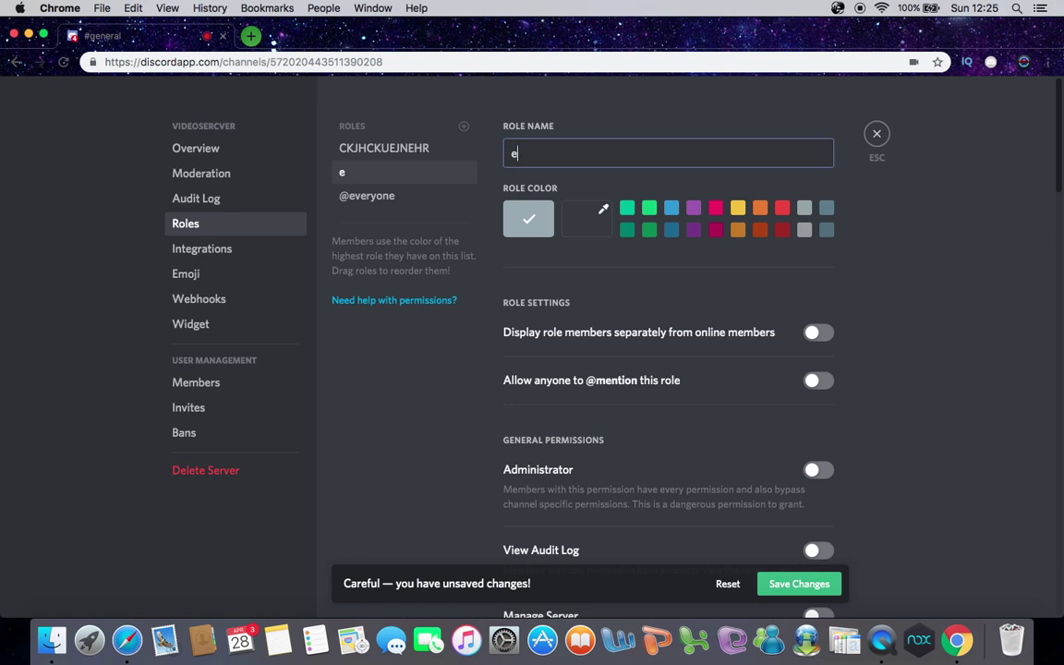
text(kdeehnfejhjfhejewfhfwhjfwhfnwefwefwhfewhfhfehfhfwh)
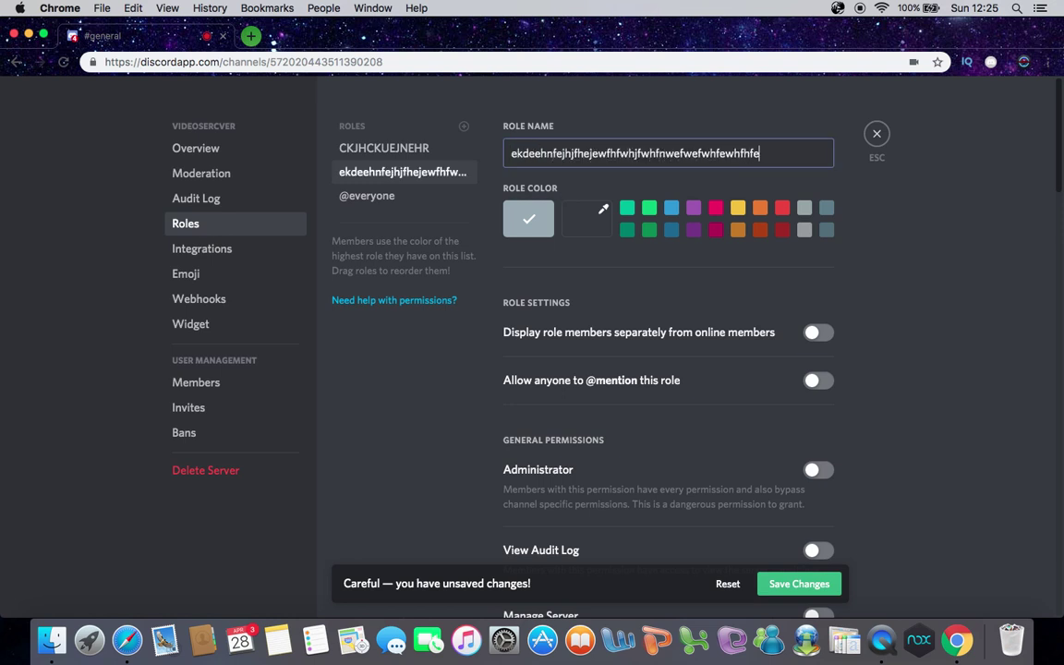
Add a third role named "jkhjhefjherhjveghjvrehjerfhgheffnefhhefhnerhhfebfeefbfr" and save the role changes
click(464, 126)
triple_click(633, 162)
text(jkhjhefjherhjveghjvrehjerfhgheffnefhhefhnerhhfebfeefbfr)
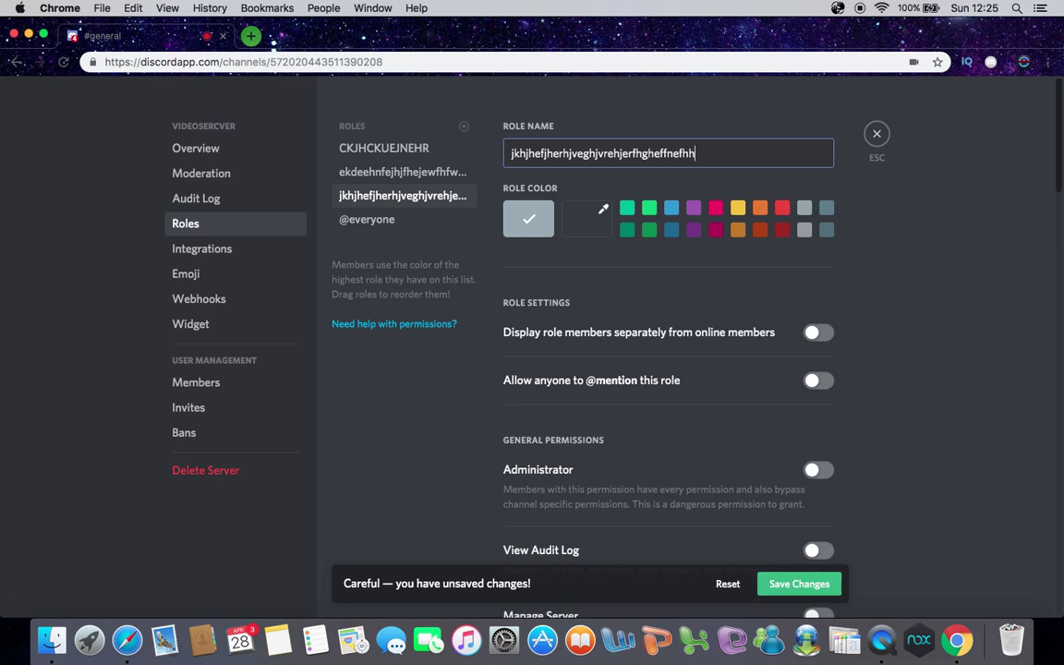
click(786, 574)
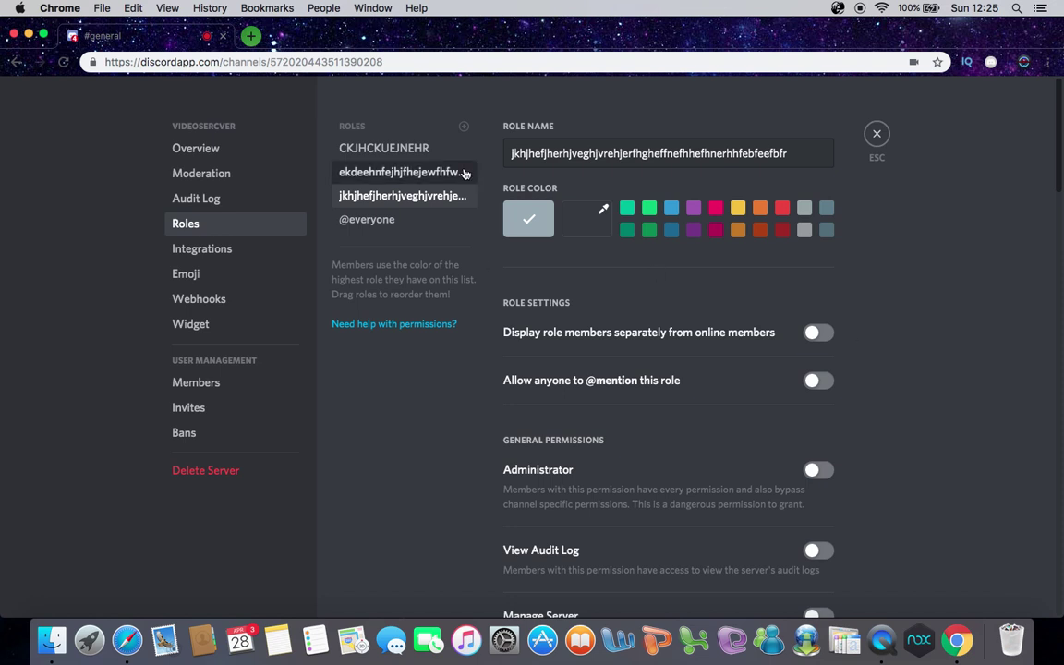
click(416, 148)
click(464, 126)
drag(554, 153, 481, 140)
text(fjkfrhgjfrhgeref)
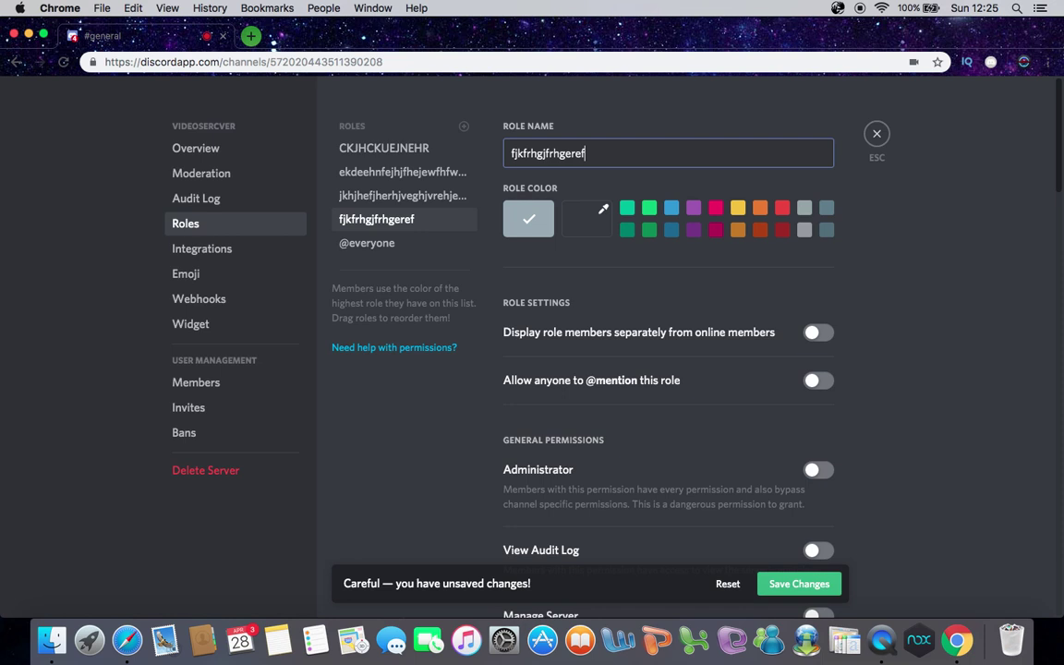
text(efgvehnfegnfngfrfr)
key(super+a)
text(name)
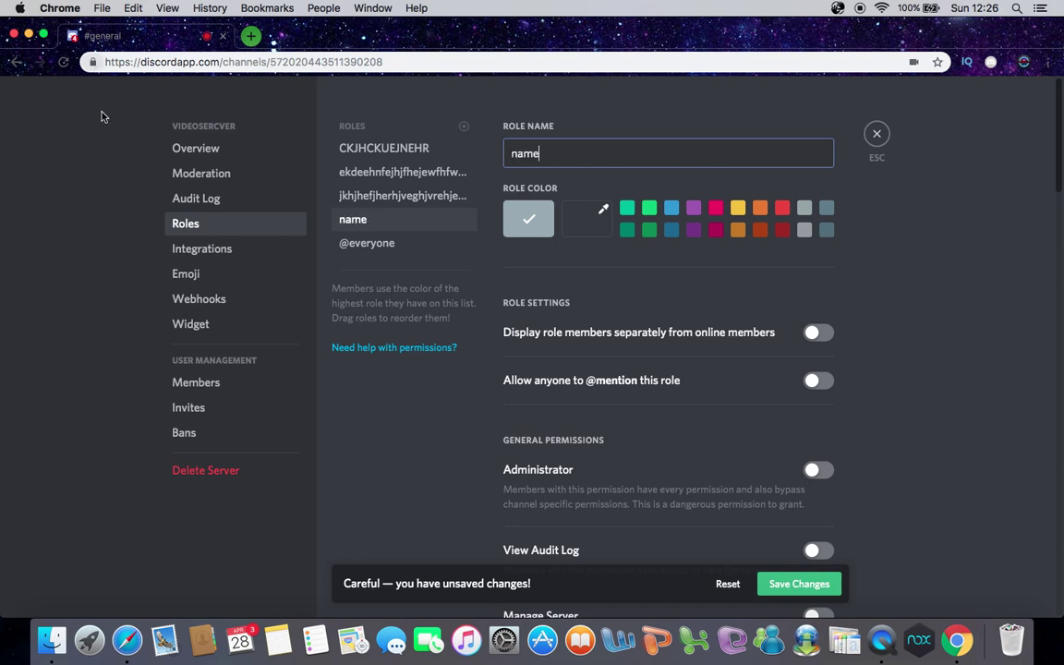
Rename the third role, which begins with "jkhjhef", as "code"
click(407, 195)
double_click(578, 154)
click(577, 157)
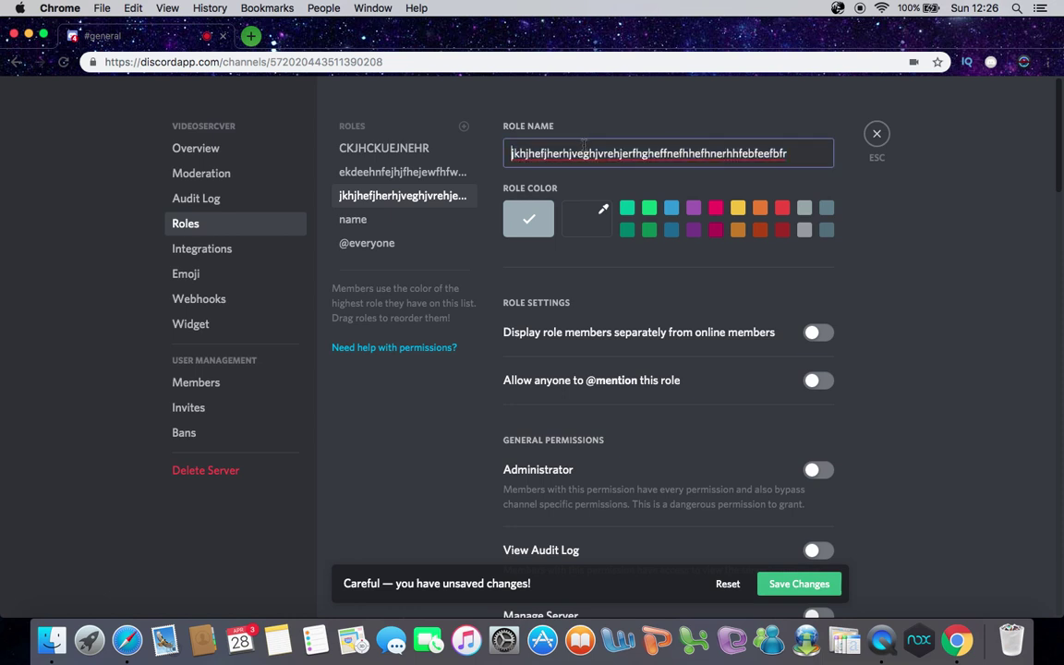
key(super+a)
key(BackSpace)
text(code)
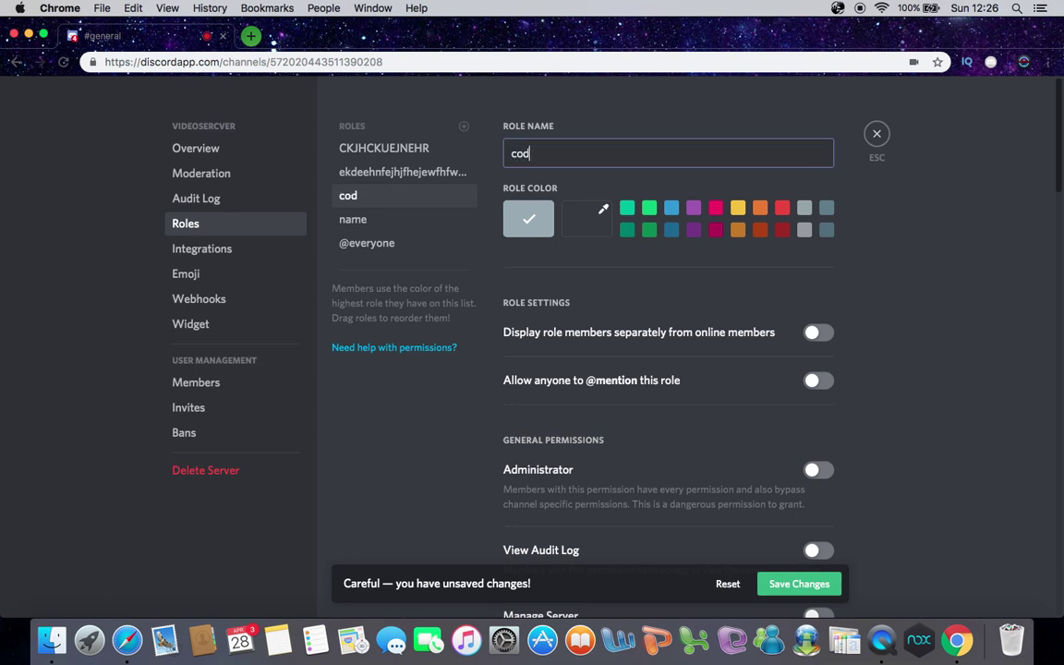
Rename the second role, which begins with "ekdeehn", as "coke"
click(407, 172)
click(578, 154)
key(super+a)
text(co)
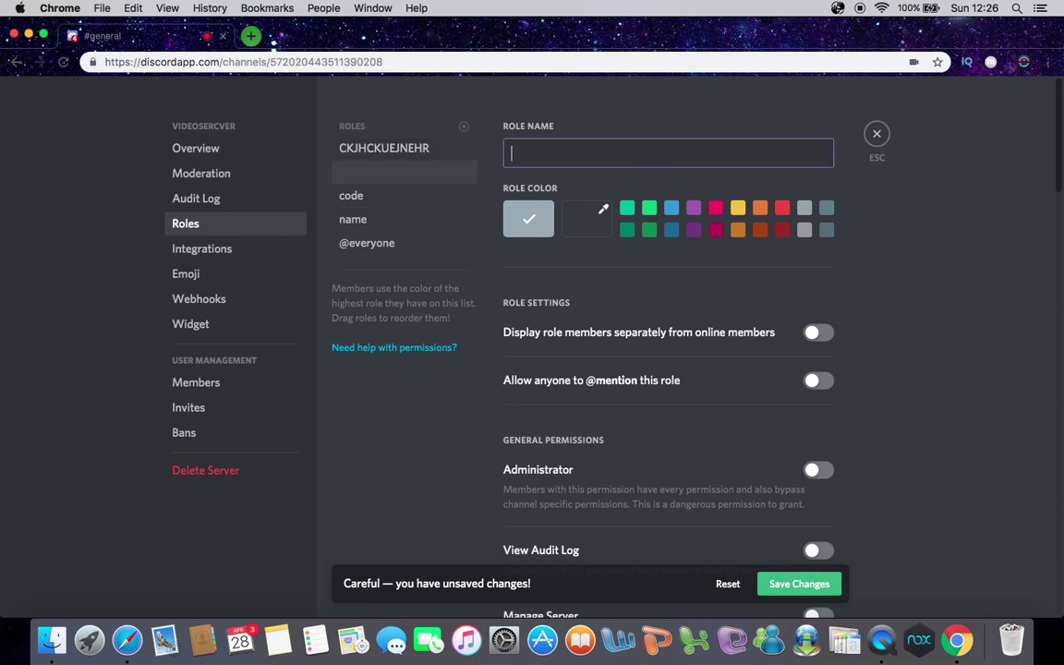
text(ke)
click(904, 298)
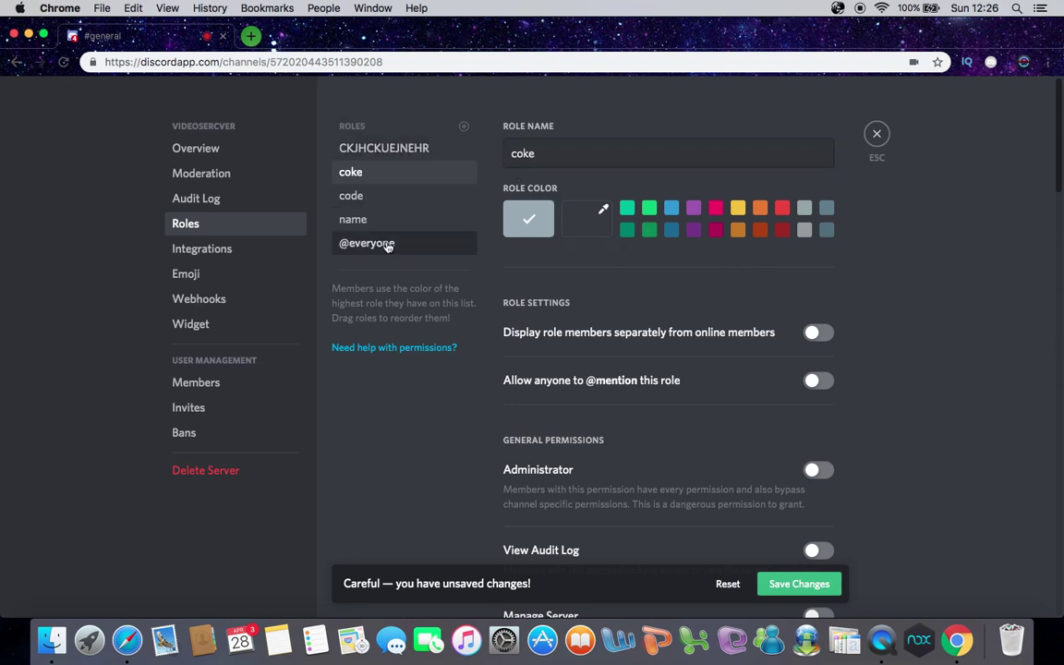
Color the coke role blue, the code role dark green, the CKJHCKUEJNEHR role blue-grey and the name role yellow
click(399, 195)
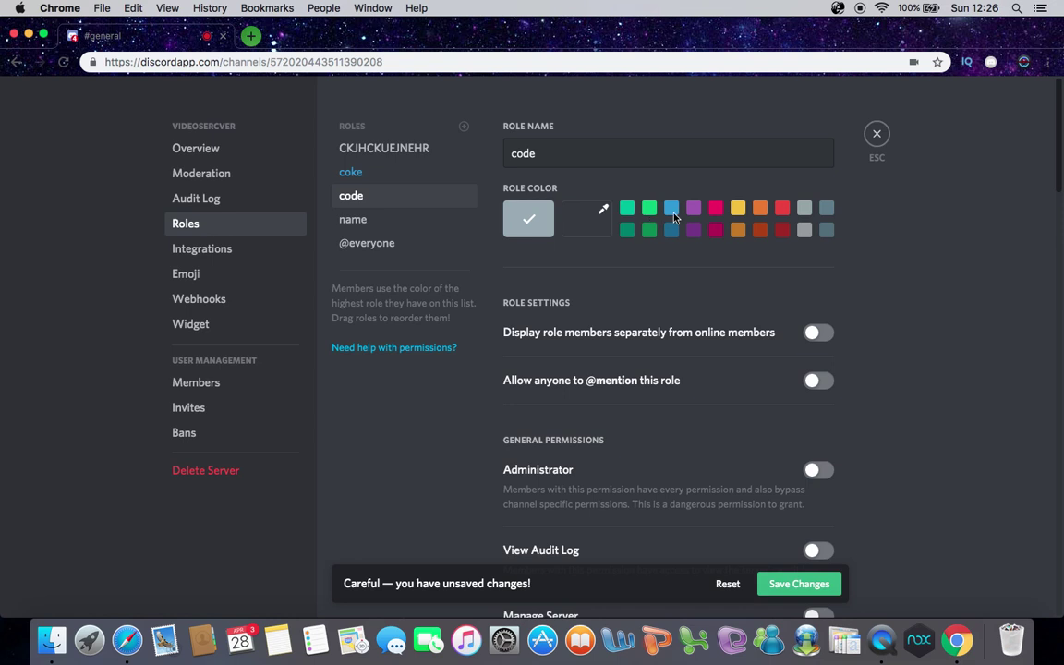
click(628, 230)
click(349, 148)
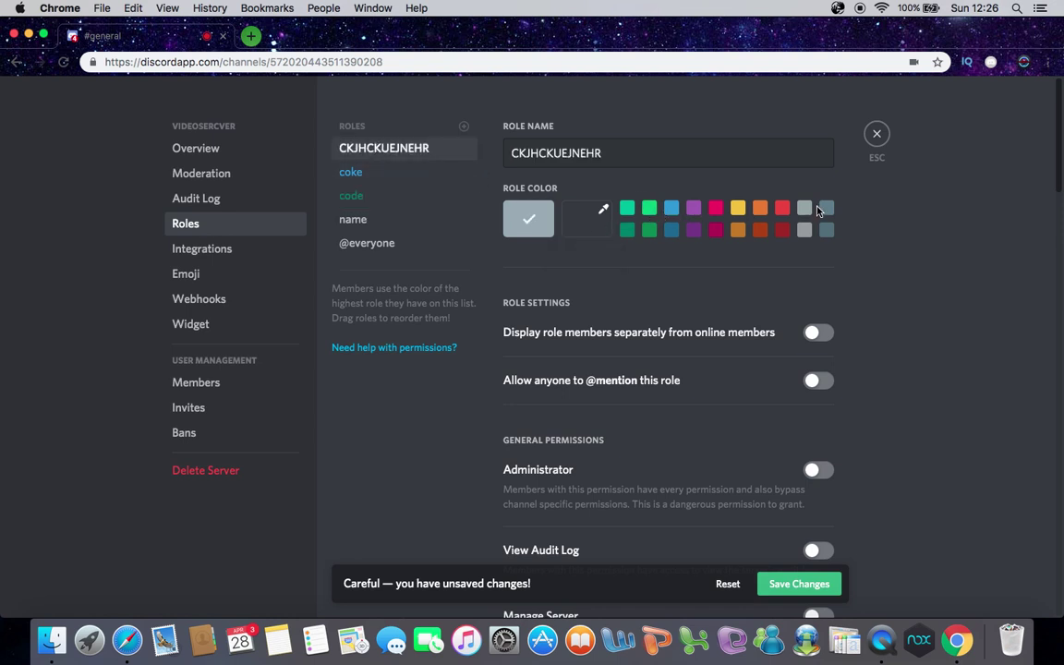
click(417, 222)
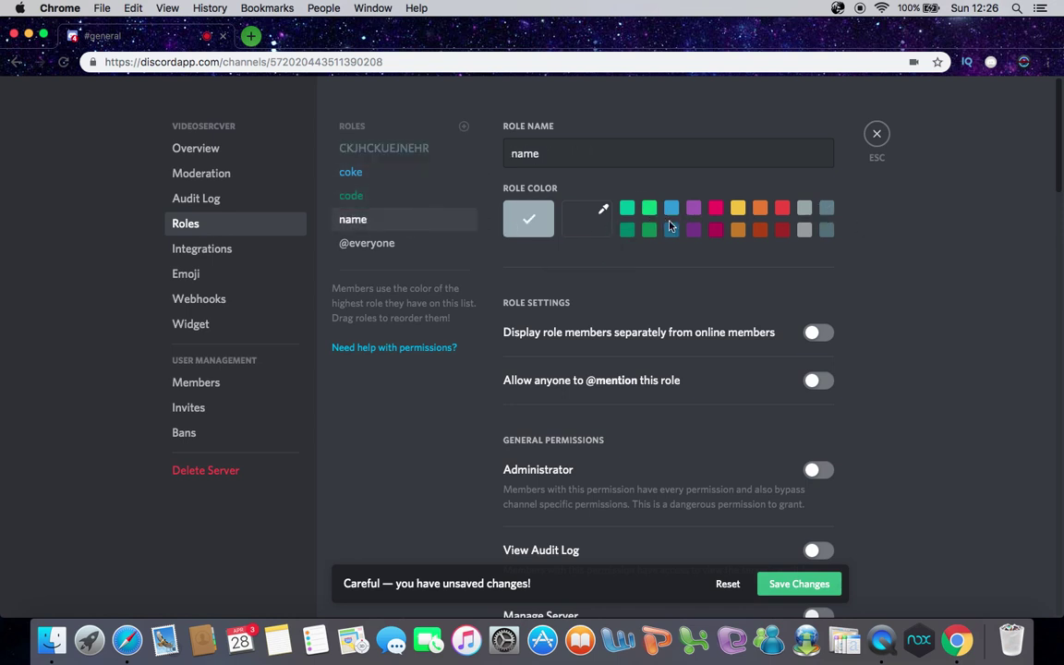
click(738, 208)
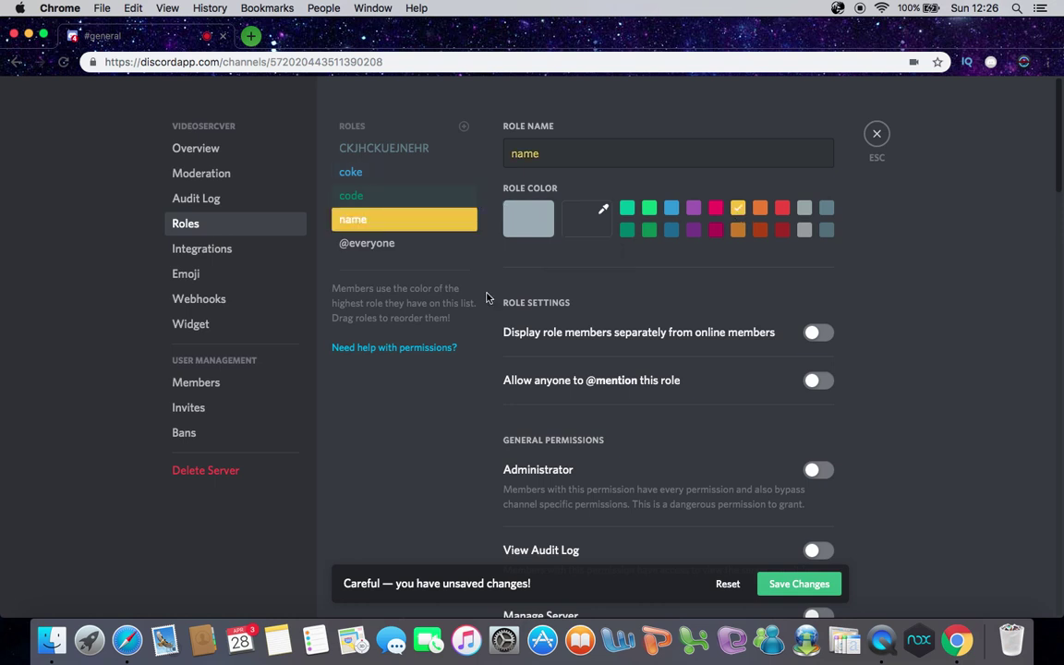
Add a role named "op", move it to the top of the role list, and save the changes
click(464, 126)
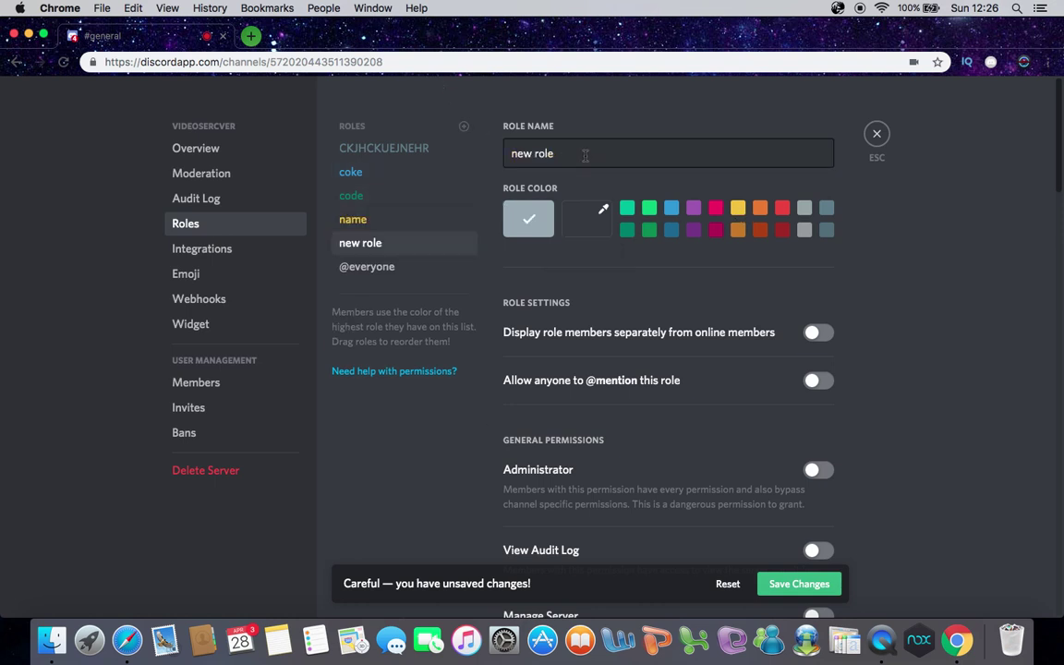
triple_click(577, 146)
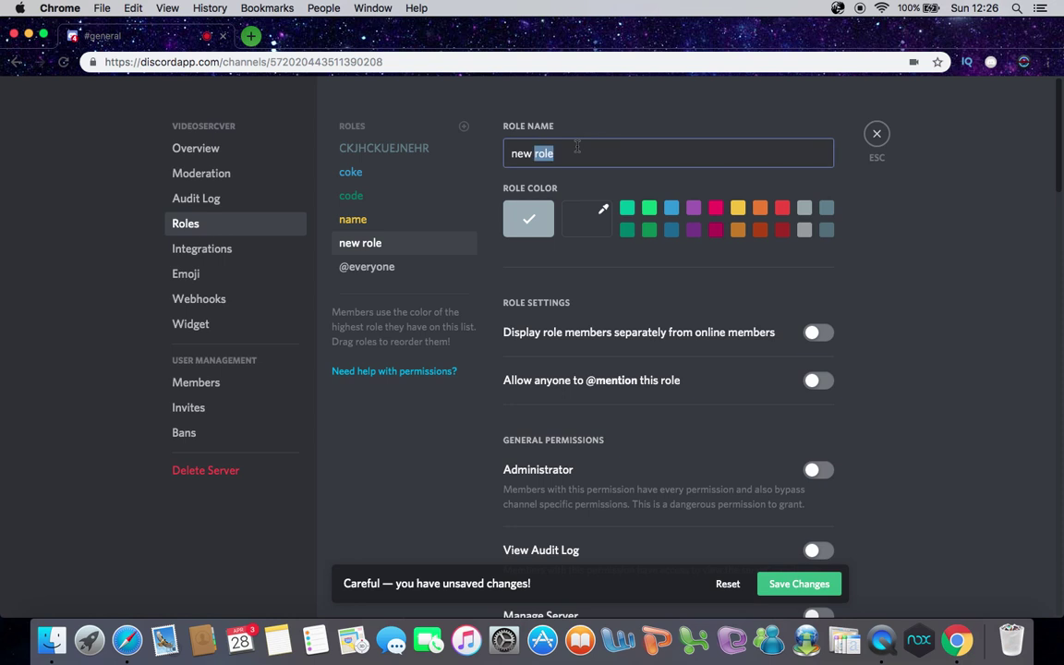
key(BackSpace)
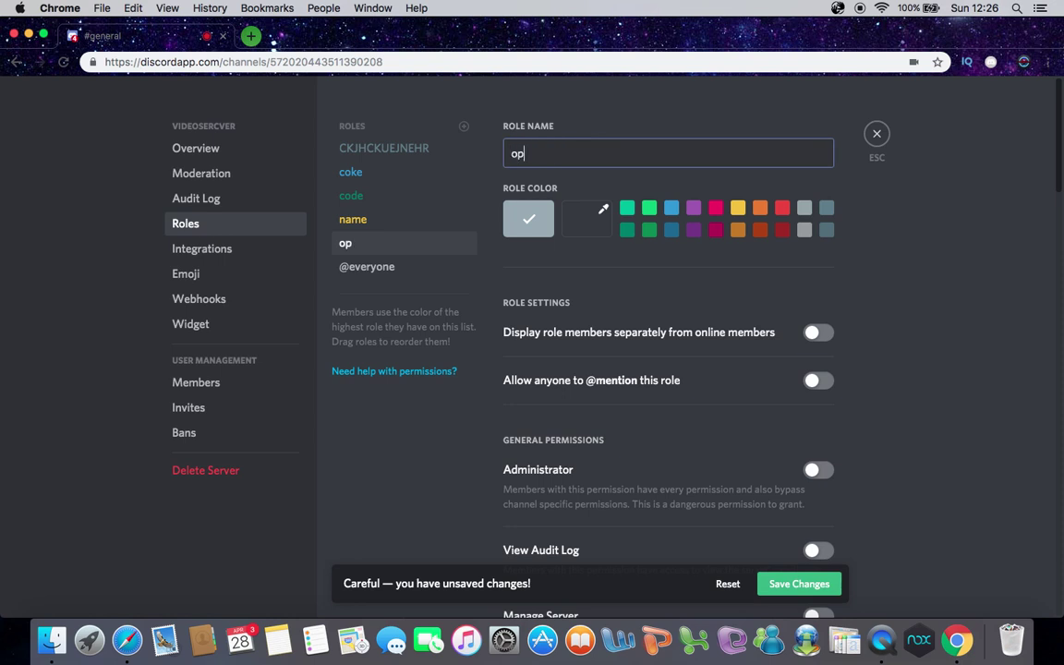
click(911, 258)
drag(400, 248, 394, 145)
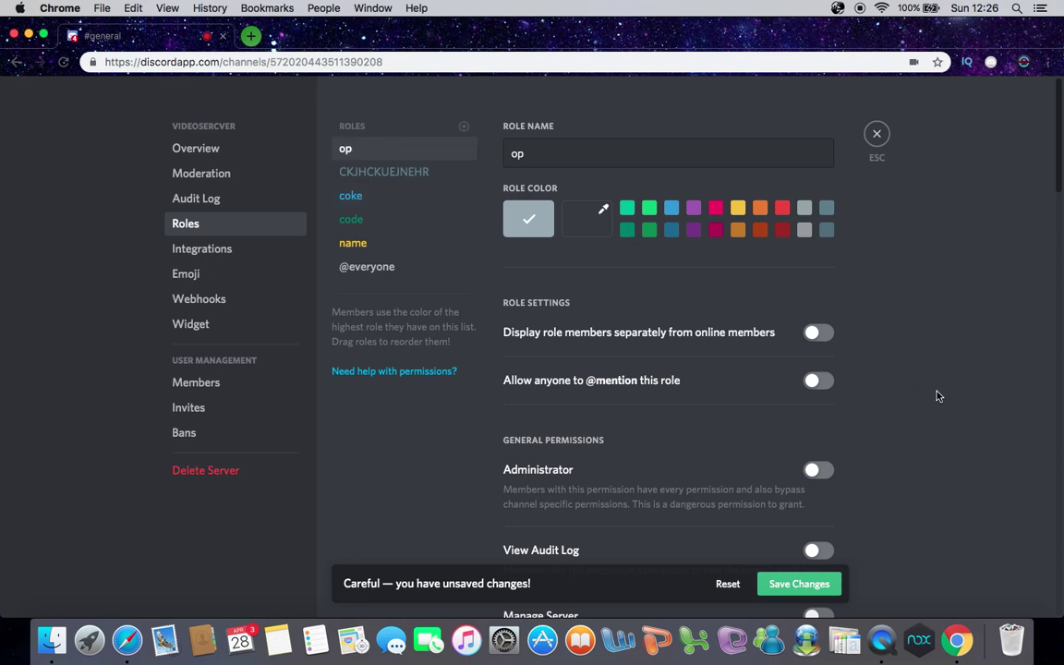
click(825, 589)
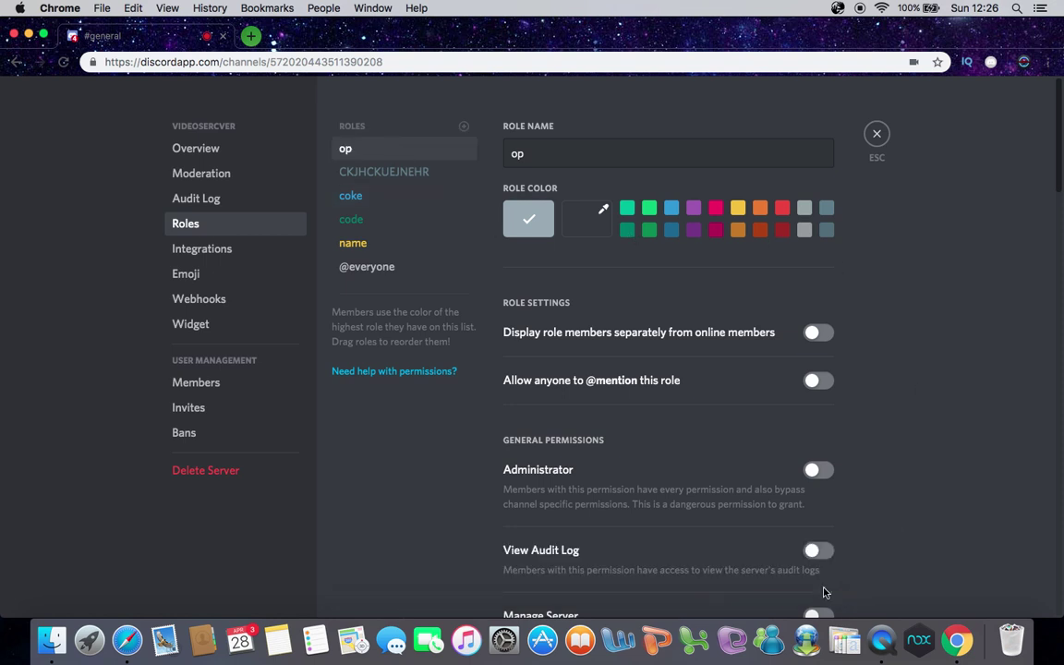
click(421, 270)
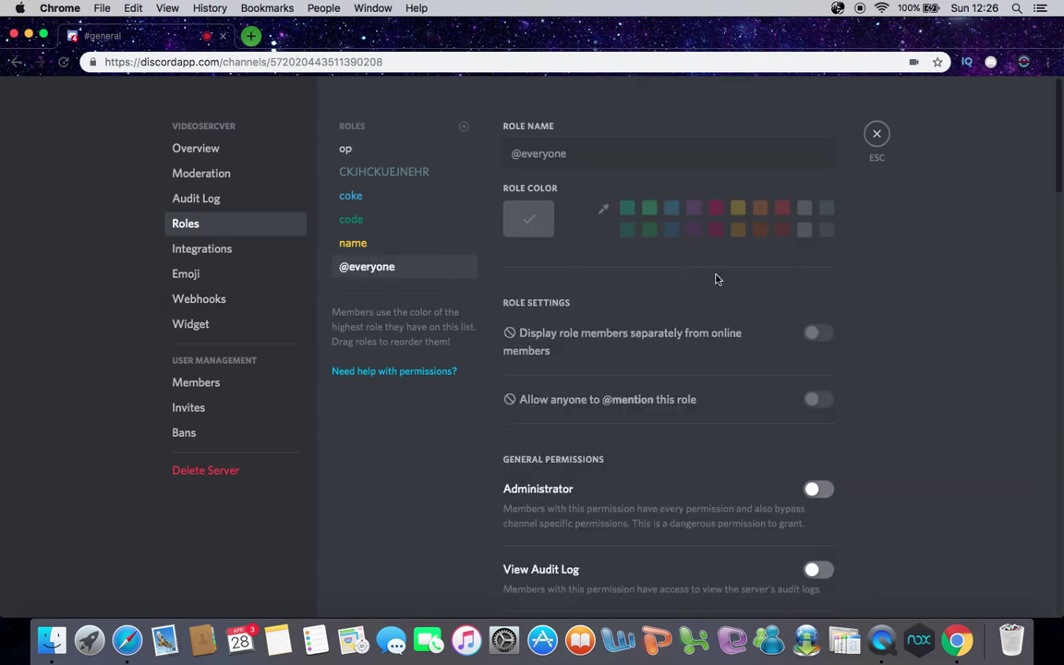
scroll(603, 295, down, 10)
scroll(607, 309, up, 10)
scroll(633, 314, down, 6)
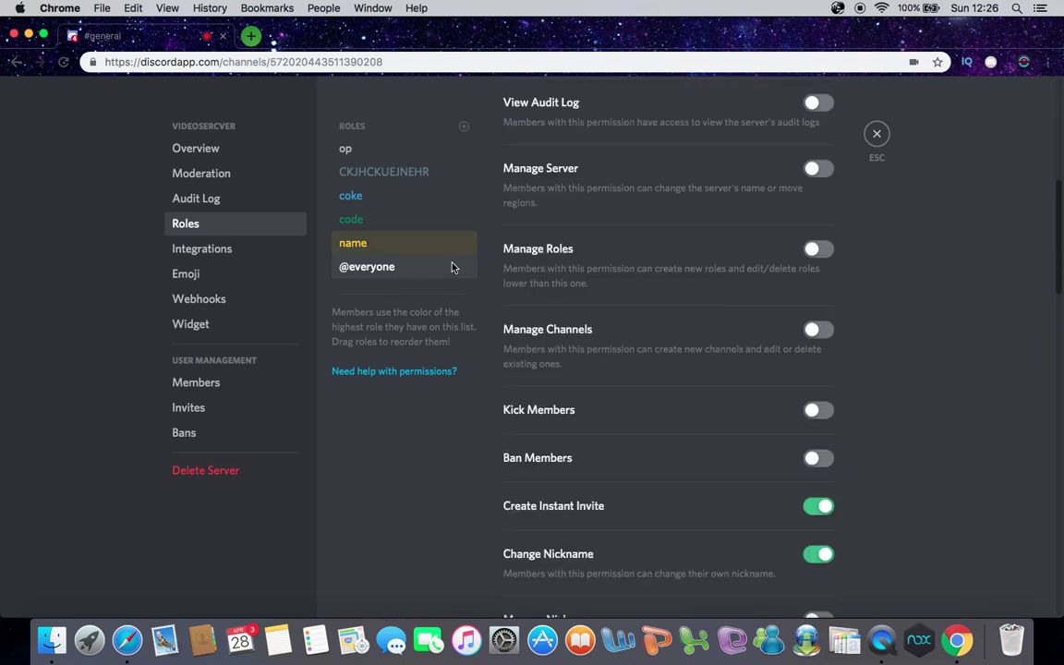
click(399, 158)
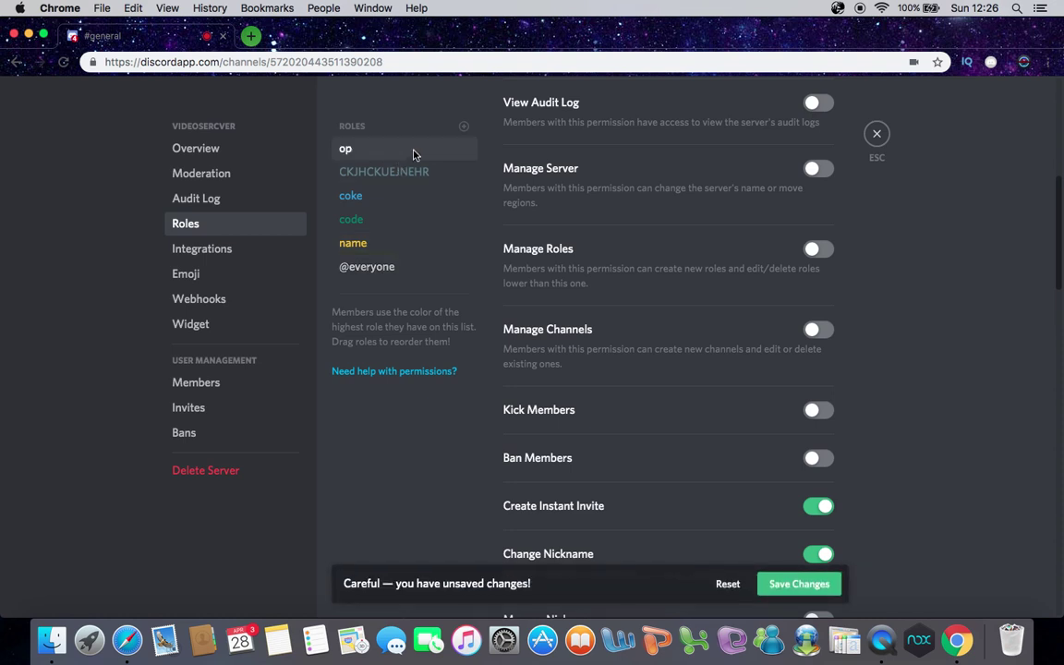
scroll(545, 203, up, 5)
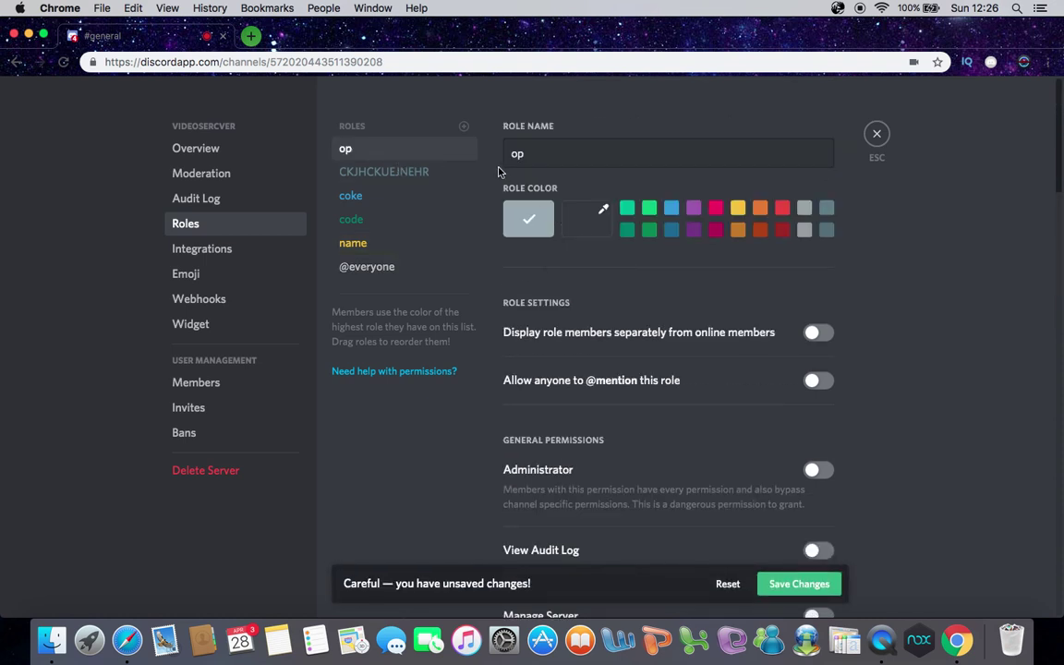
click(728, 584)
key(F2)
Add a role named "Co-op", place it directly below the op role, and save the changes
click(464, 126)
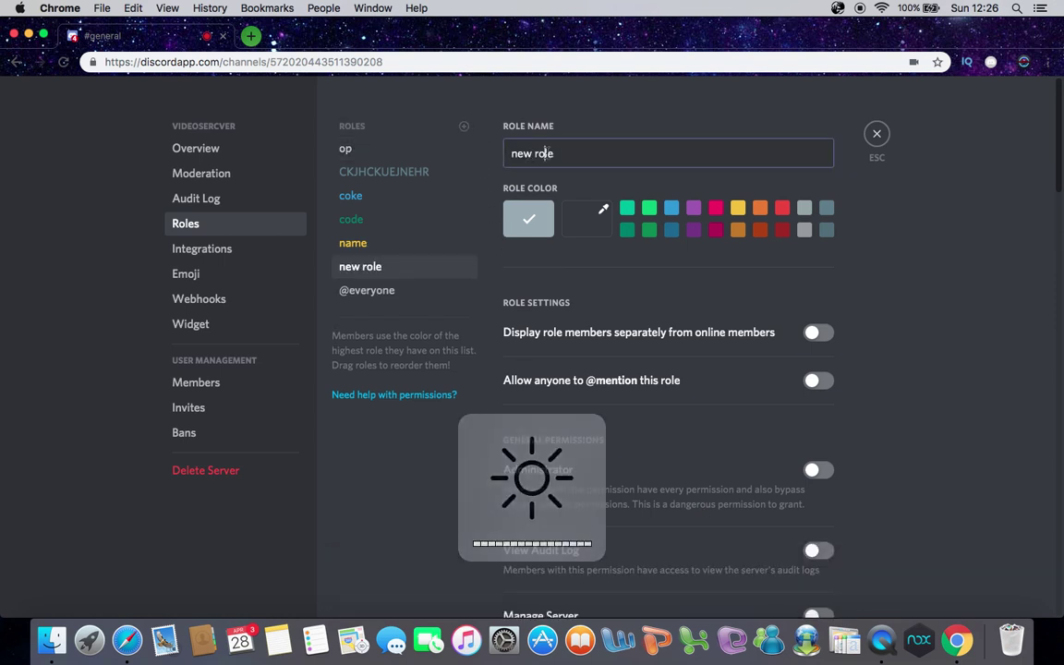
triple_click(573, 153)
key(BackSpace)
text(O)
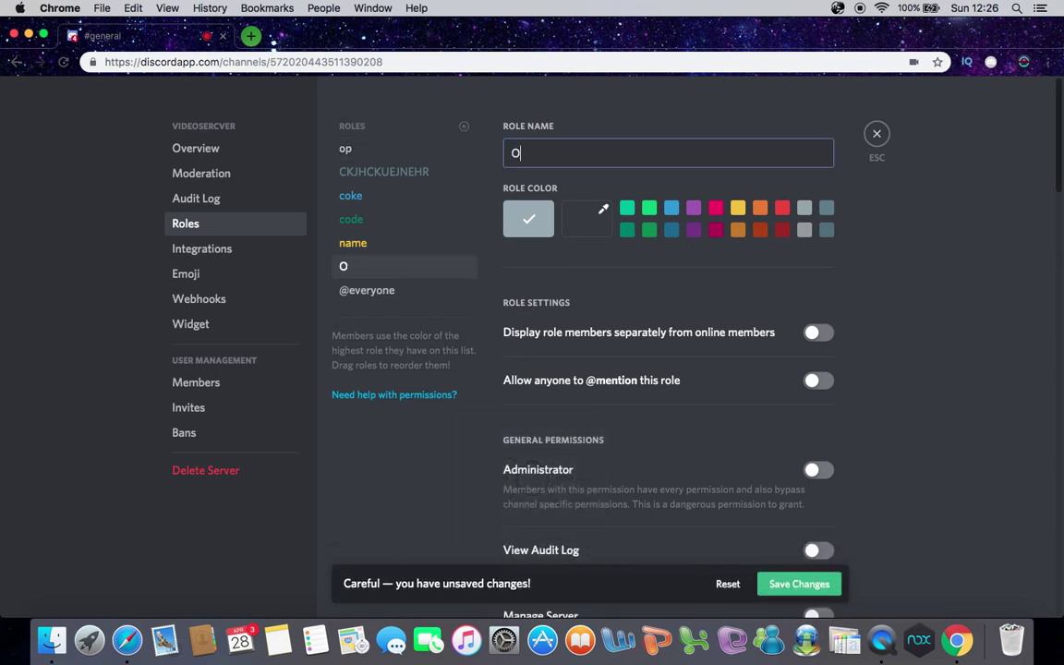
text(p)
key(BackSpace)
key(BackSpace)
text(CO-op)
drag(369, 267, 399, 176)
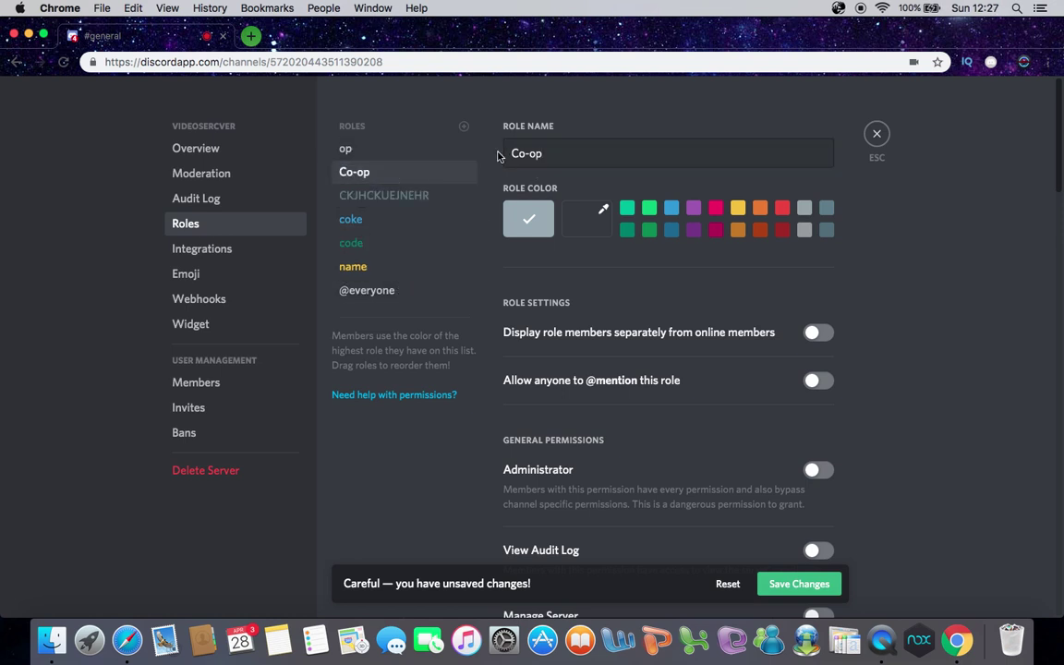
click(822, 591)
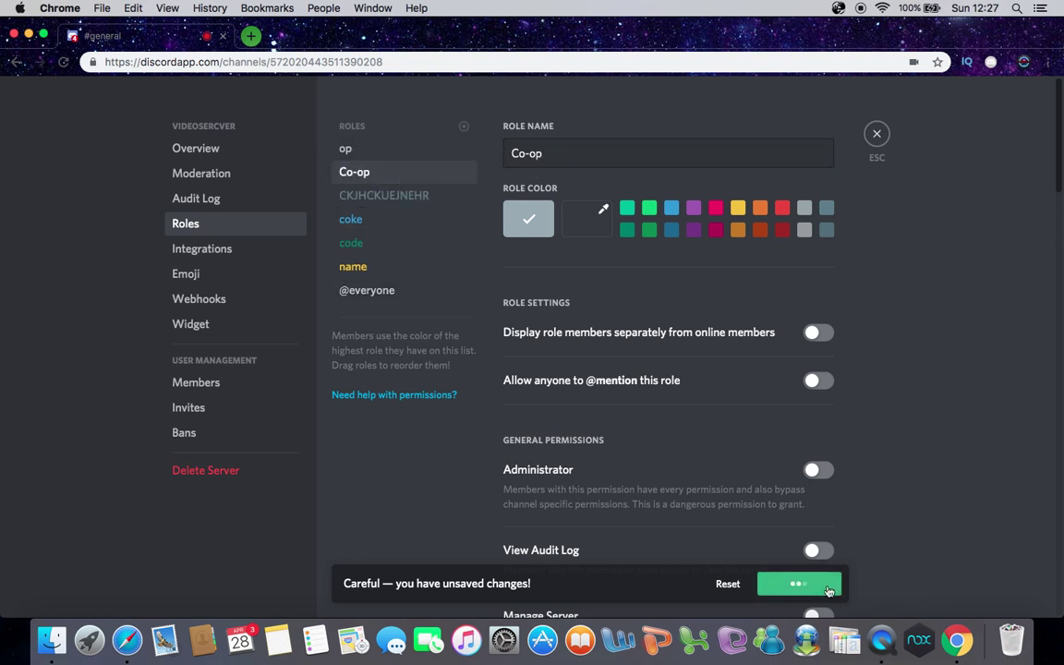
Examine the full list of settings and permissions of the op role
click(380, 148)
scroll(708, 379, down, 10)
scroll(645, 367, up, 10)
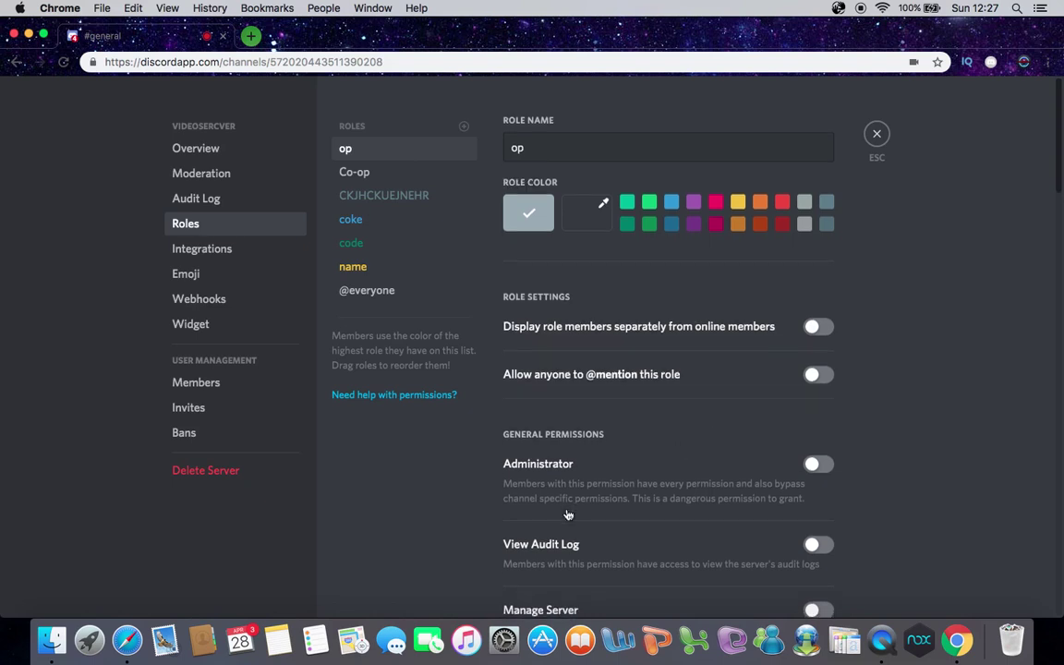
scroll(565, 508, down, 10)
scroll(564, 499, up, 10)
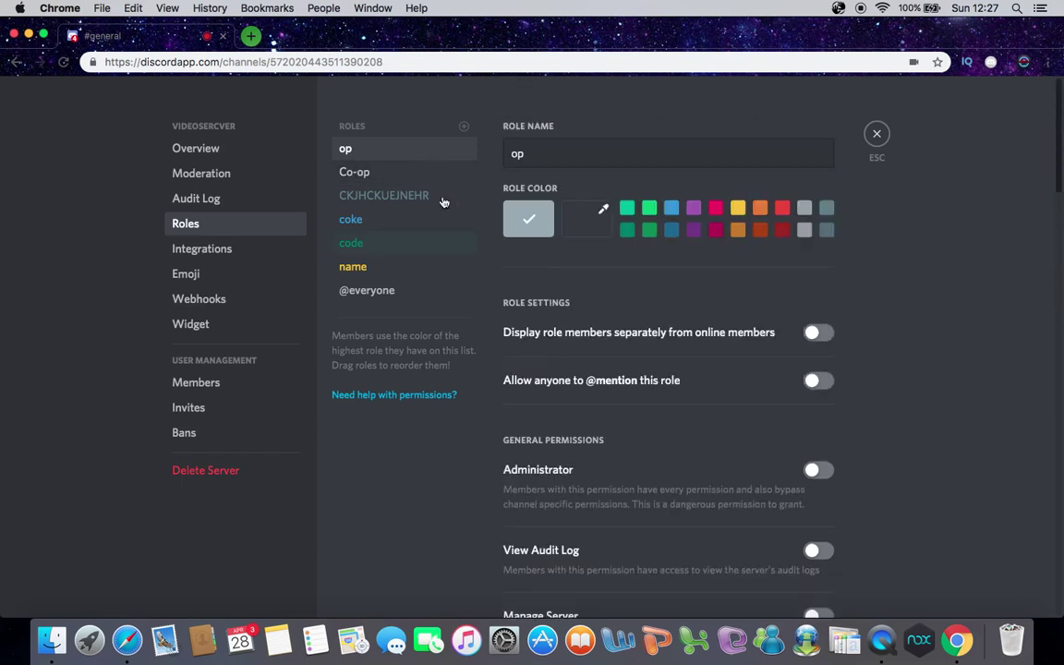
scroll(564, 402, down, 5)
scroll(582, 403, up, 4)
scroll(608, 400, down, 4)
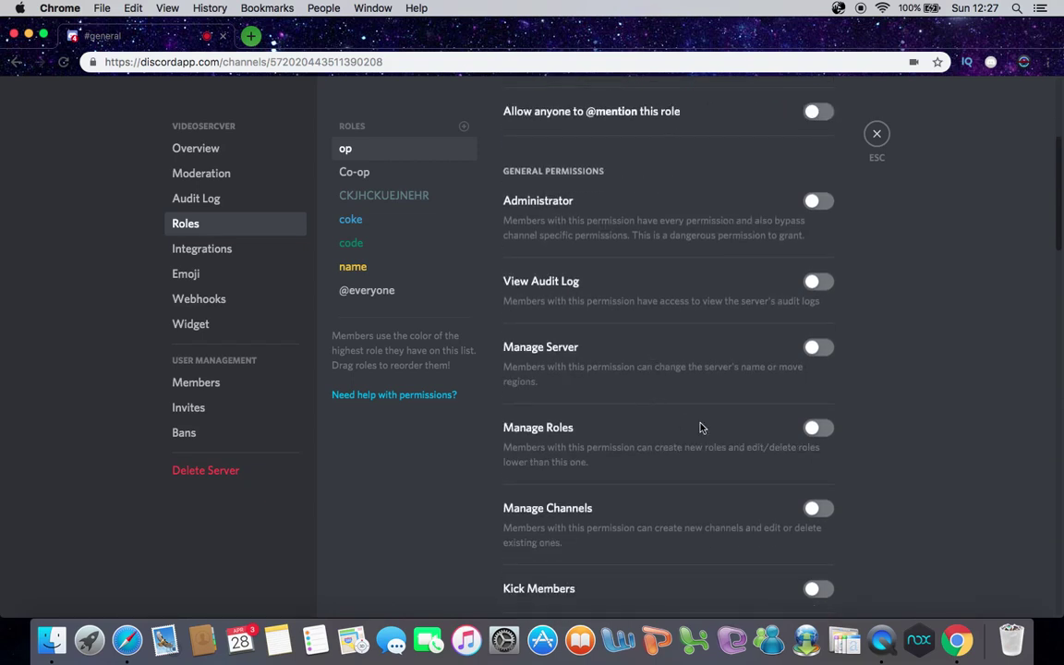
Try the Manage Roles permission on the op role and switch it back off
click(819, 429)
click(819, 428)
key(XF86MonBrightnessUp)
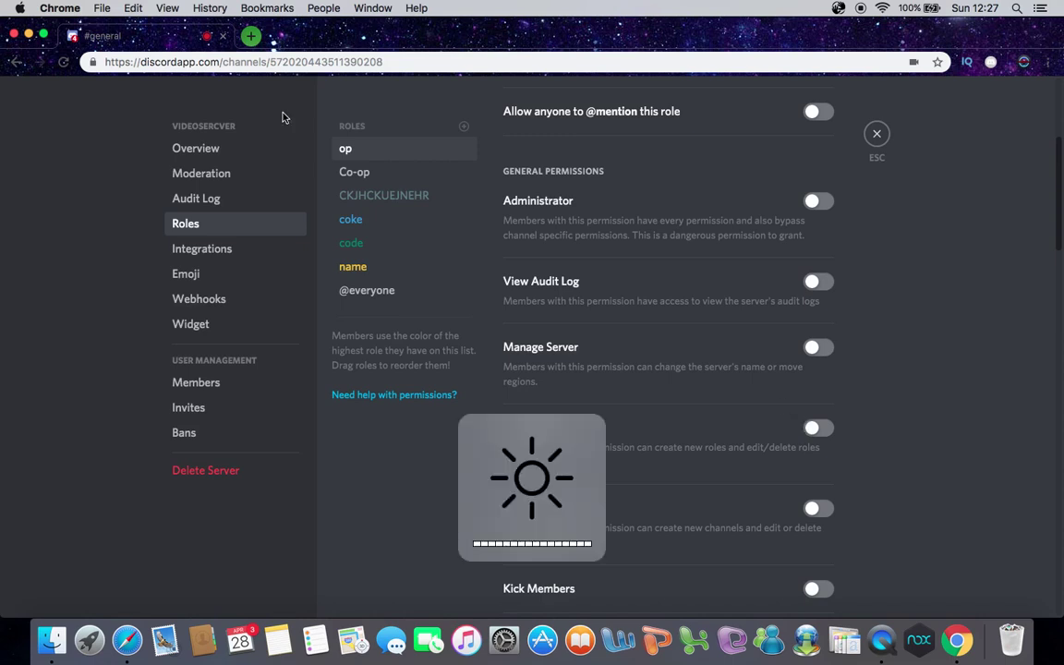
scroll(555, 207, up, 5)
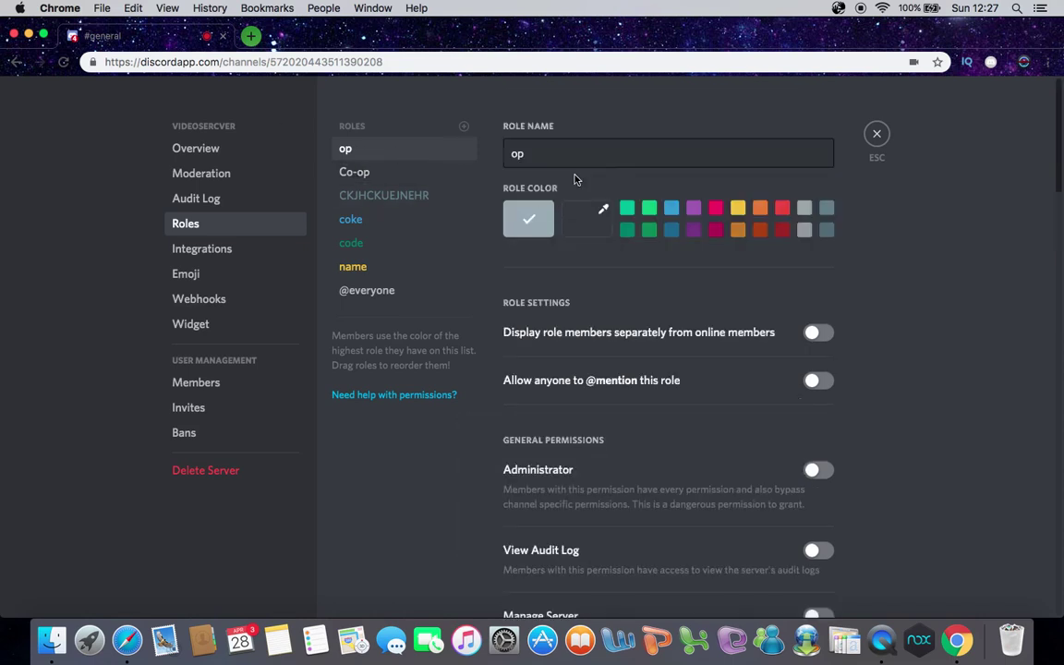
scroll(753, 337, down, 10)
scroll(739, 314, up, 10)
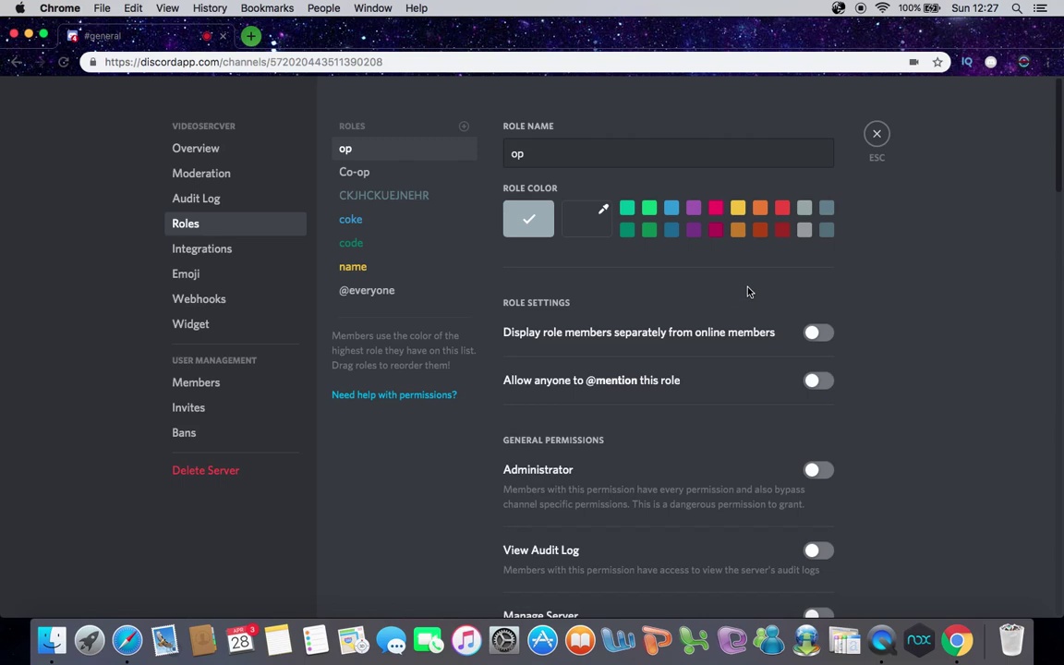
click(817, 334)
Grant the op role the Priority Speaker, Move Members, Deafen Members and Mute Members voice permissions
scroll(751, 388, down, 15)
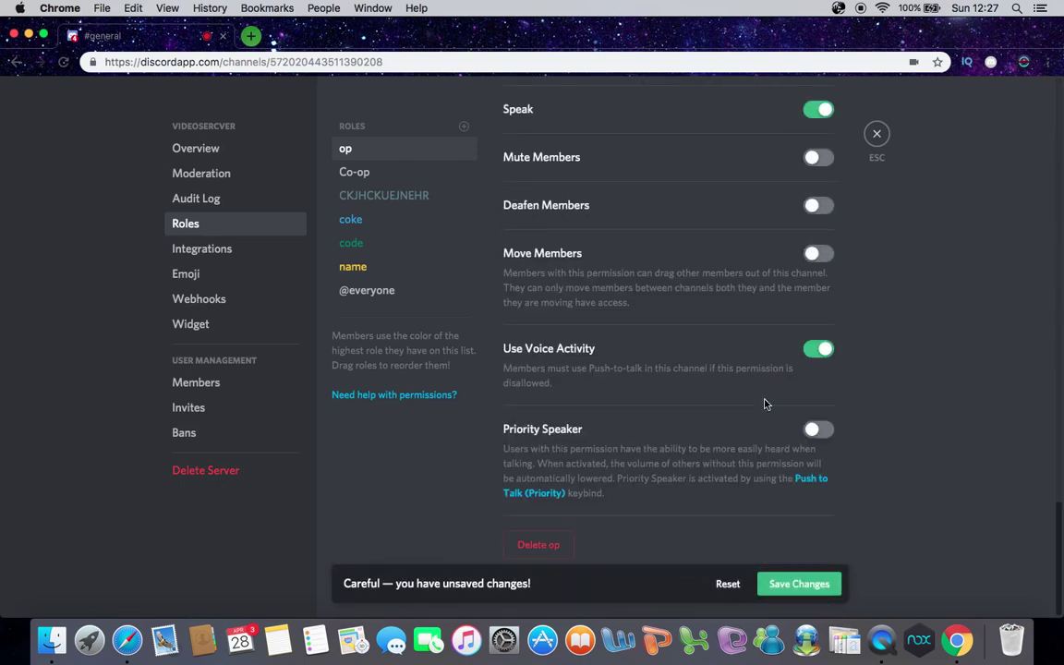
click(819, 429)
click(819, 253)
click(818, 206)
click(819, 157)
scroll(829, 242, up, 3)
scroll(829, 238, up, 15)
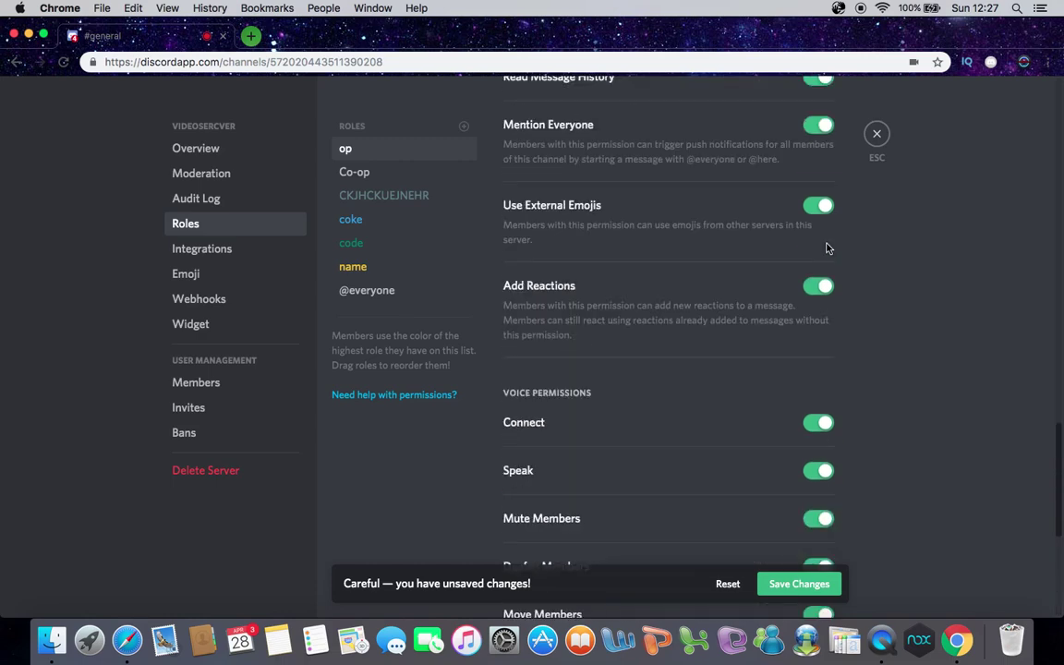
Grant the op role the Administrator and View Audit Log permissions and save the changes
click(819, 182)
click(819, 262)
scroll(730, 335, down, 5)
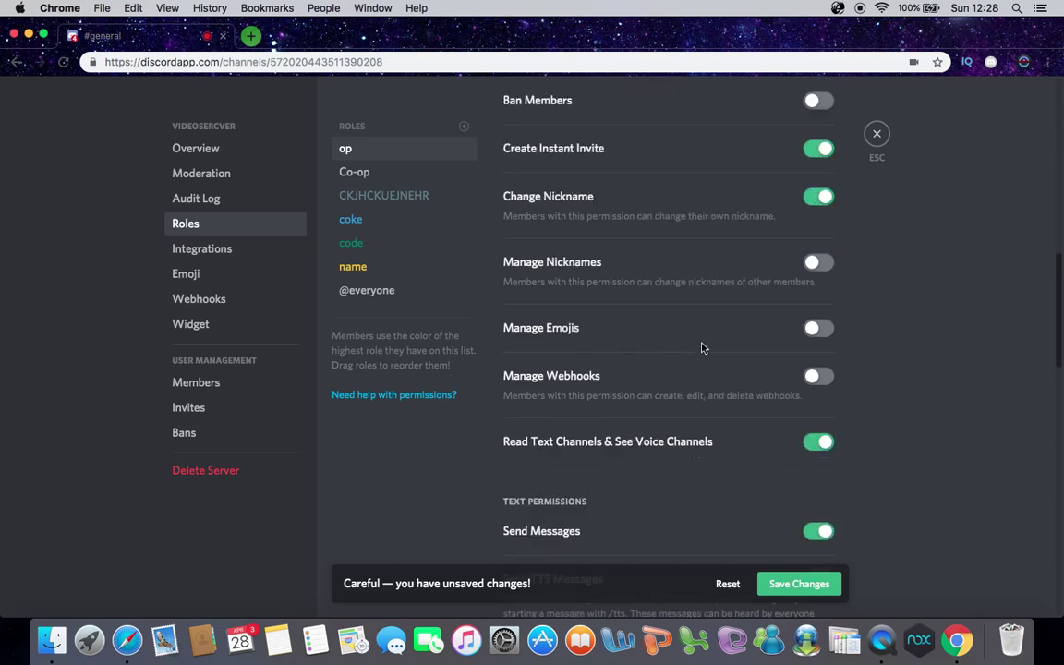
scroll(730, 434, up, 10)
click(780, 583)
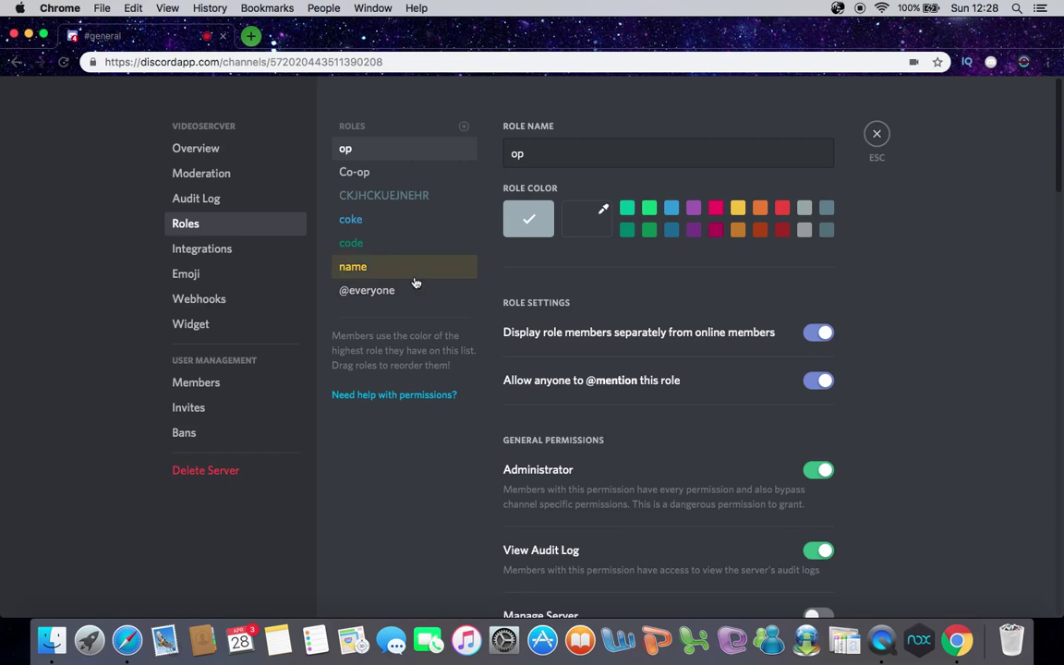
Leave the server settings for the main server view and reopen the server's role settings
key(XF86MonBrightnessUp)
click(415, 283)
key(Escape)
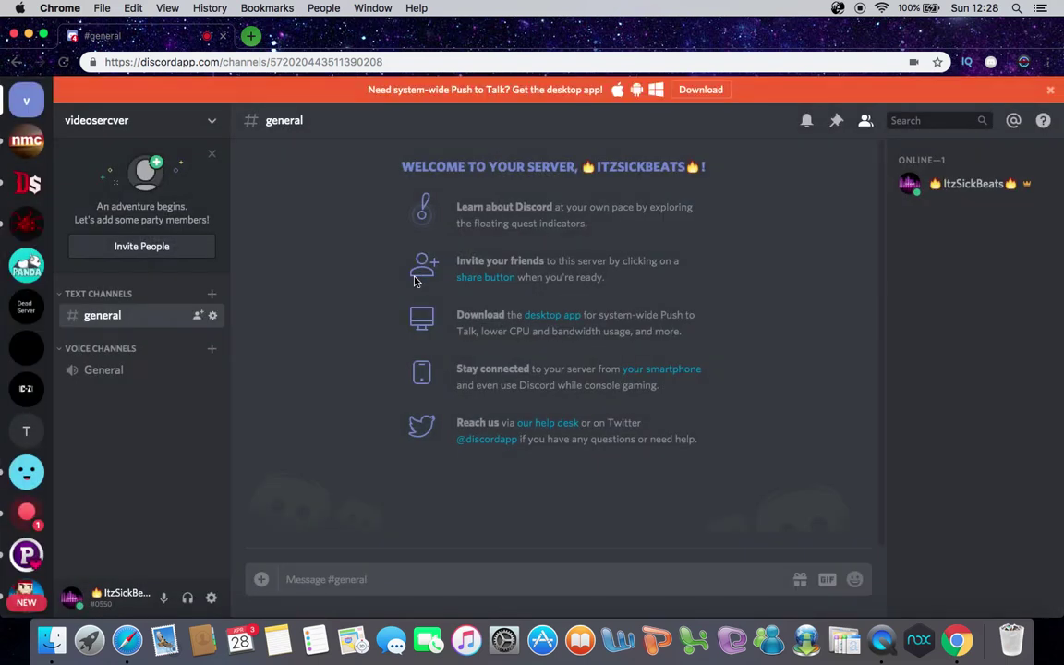
scroll(23, 240, up, 1)
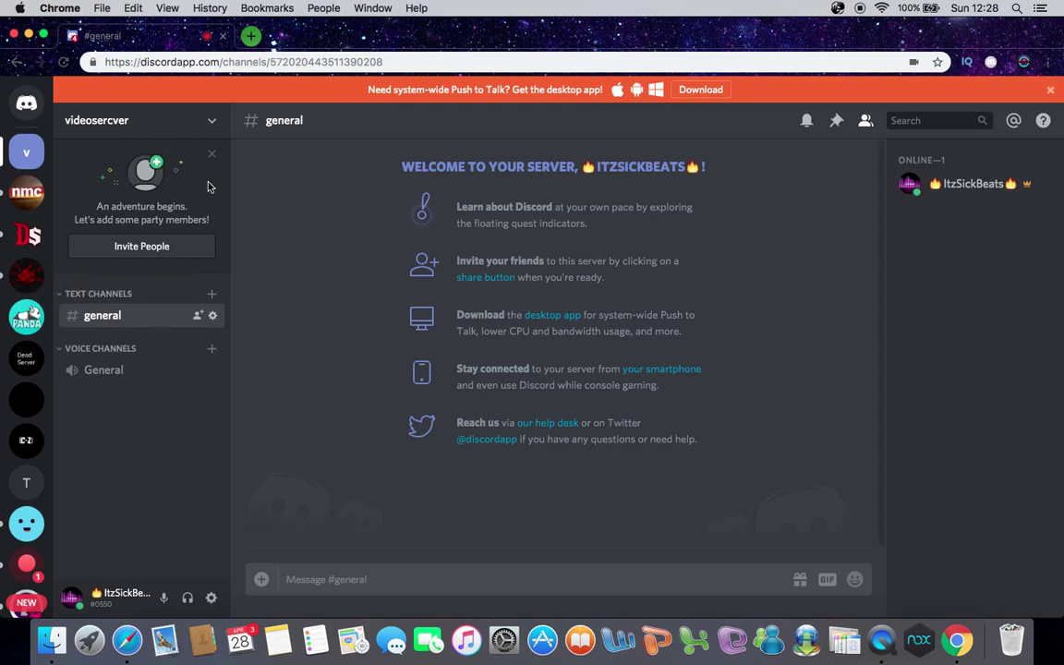
click(166, 128)
click(173, 196)
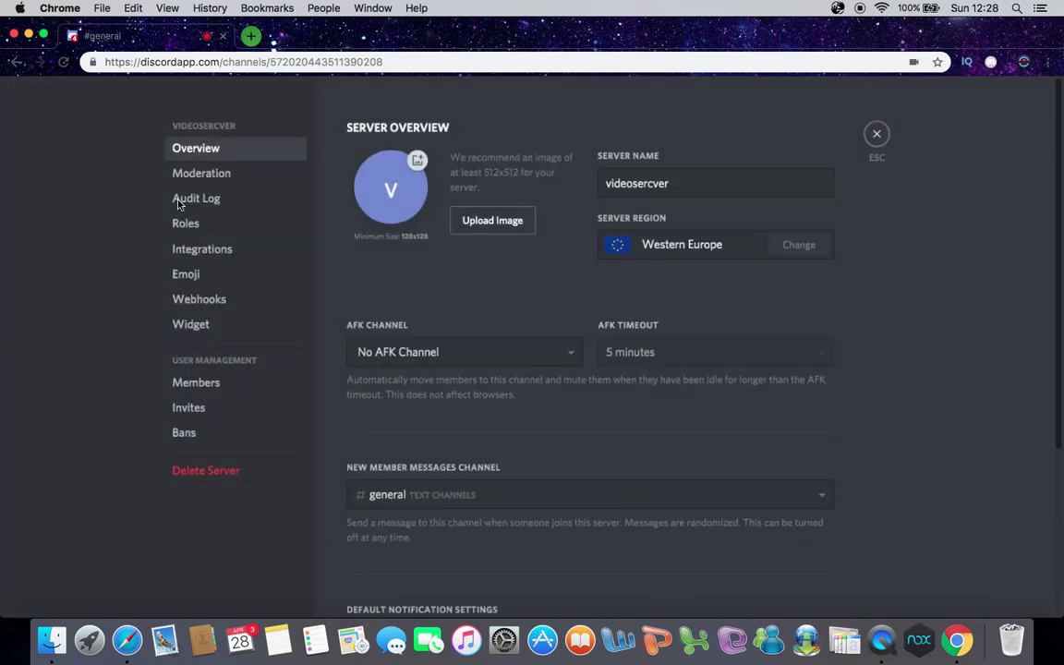
click(187, 225)
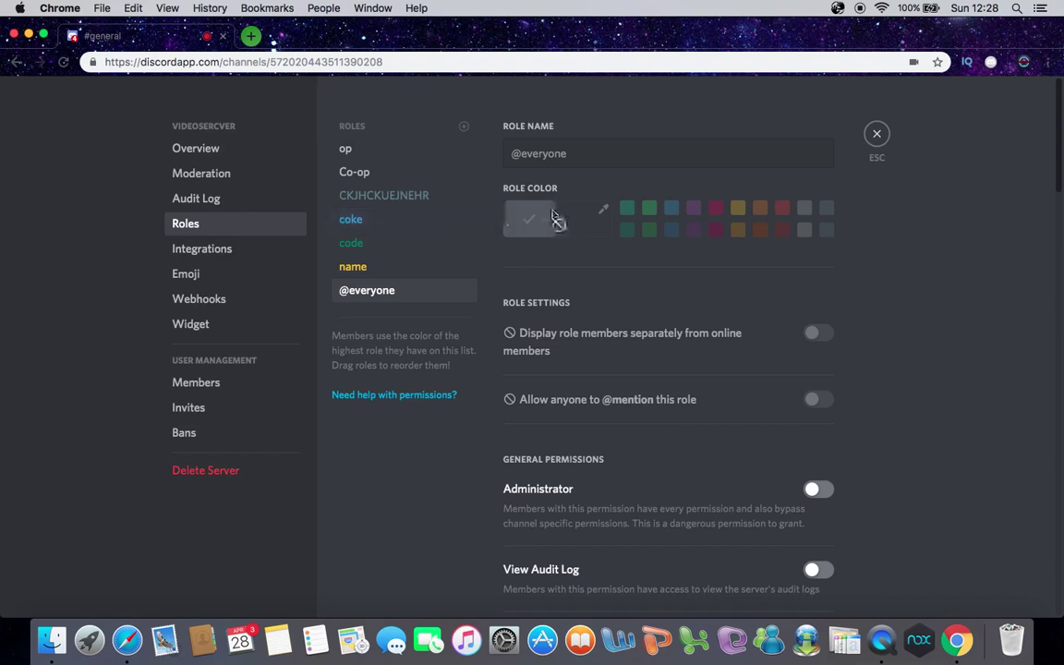
Try the Manage Roles permission on the yellow name role and switch it back off
click(420, 266)
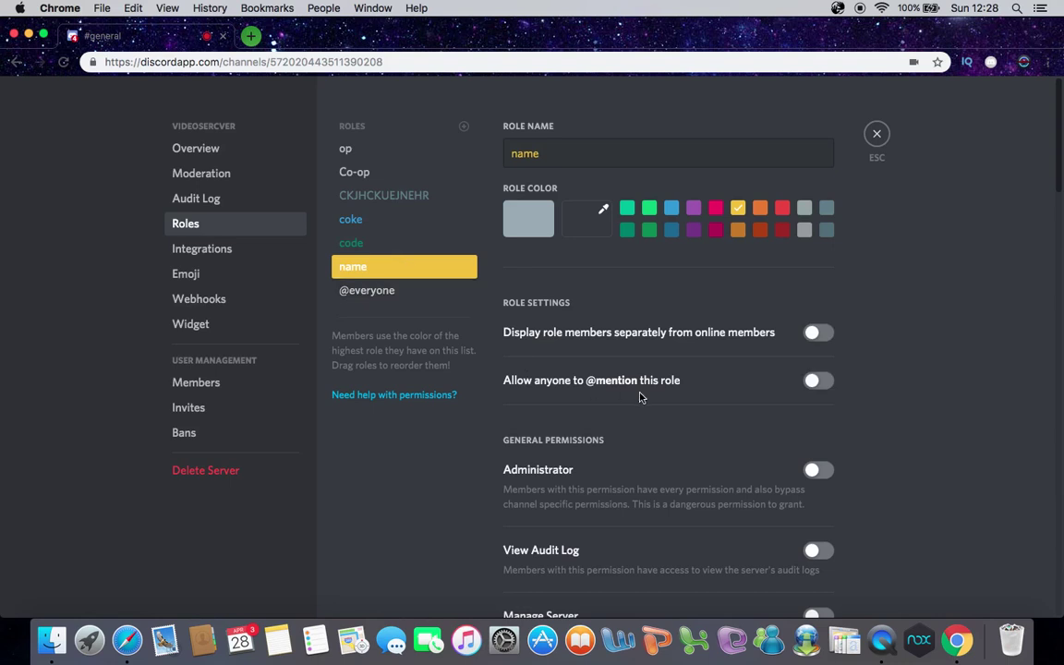
scroll(639, 399, down, 5)
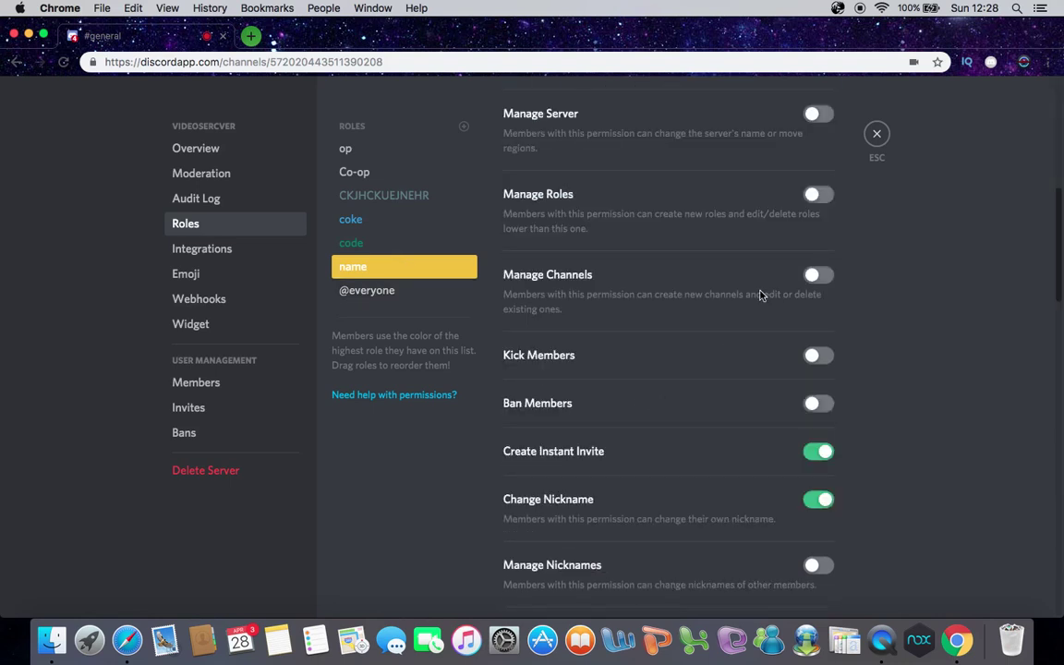
click(811, 197)
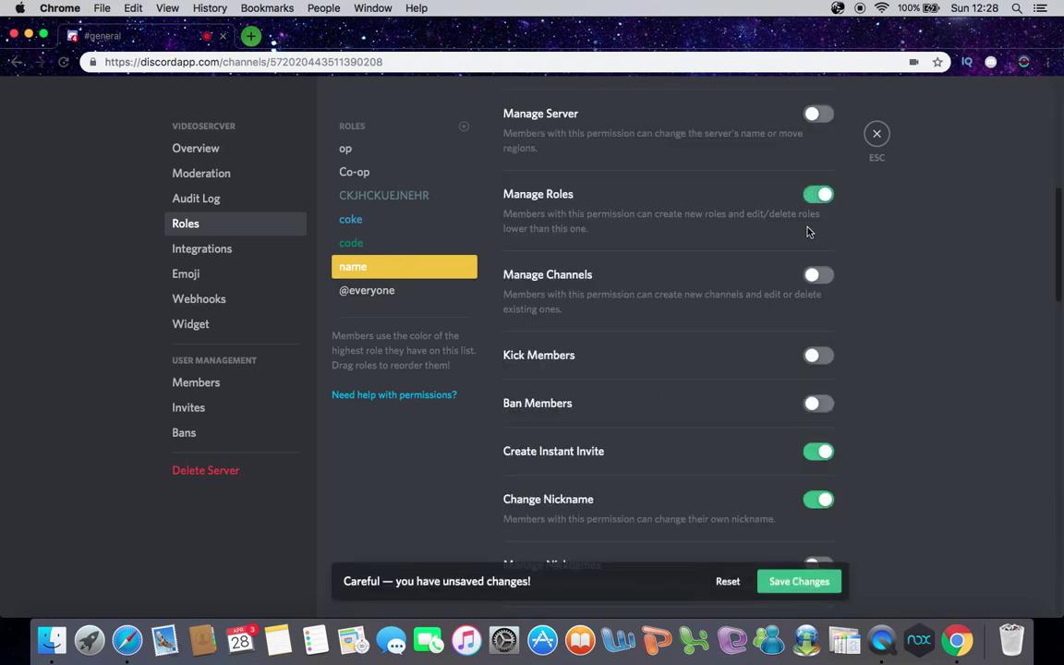
click(820, 194)
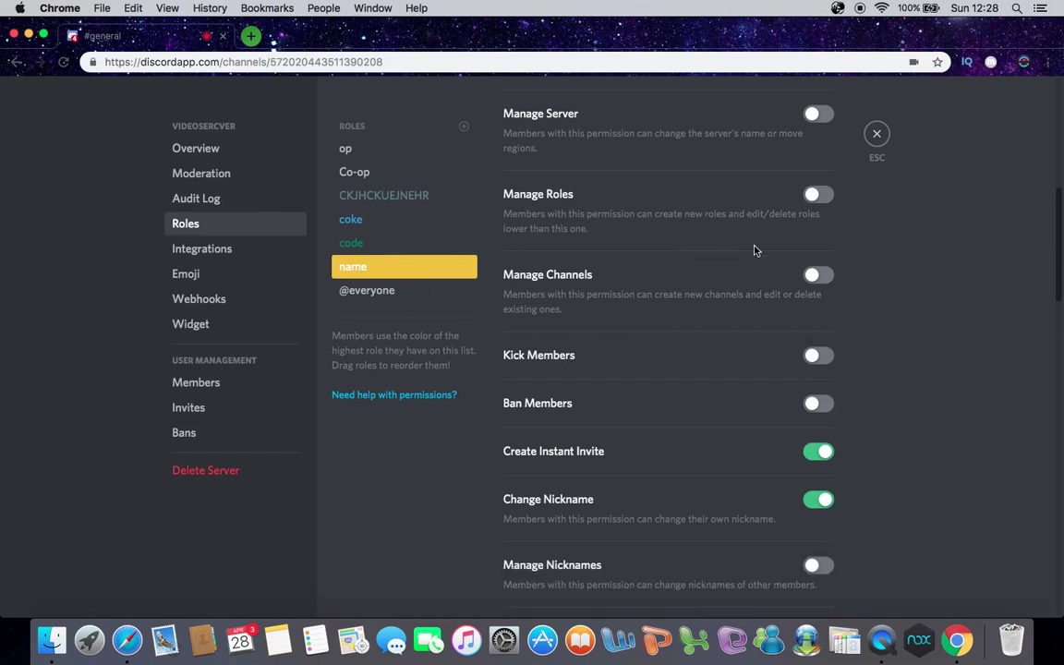
Move the name role above the coke and code roles in the hierarchy and save the changes
click(413, 251)
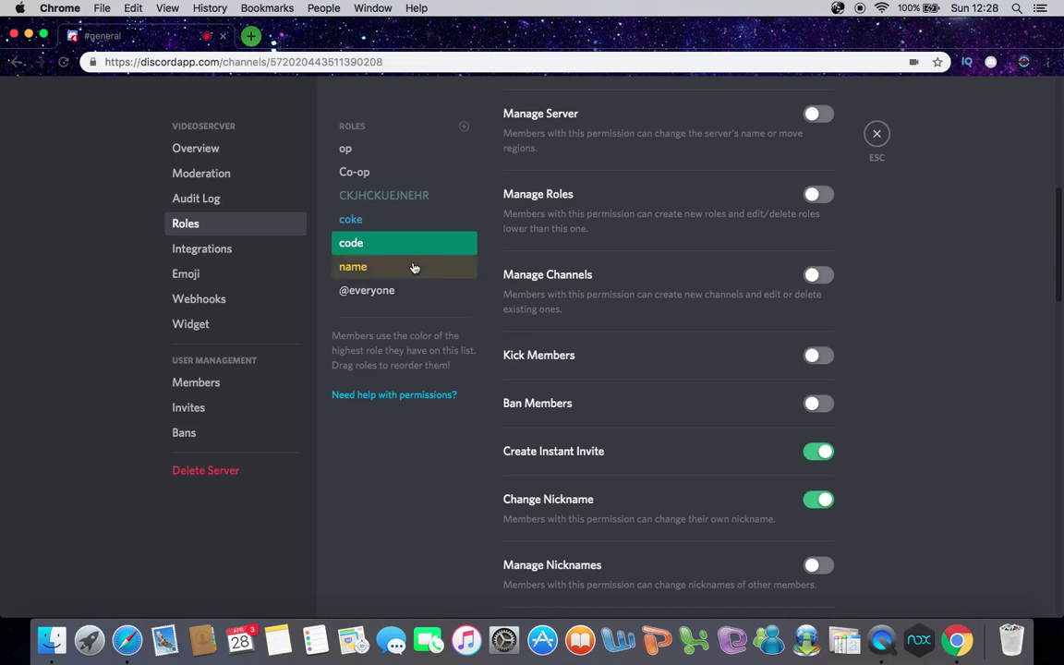
click(413, 271)
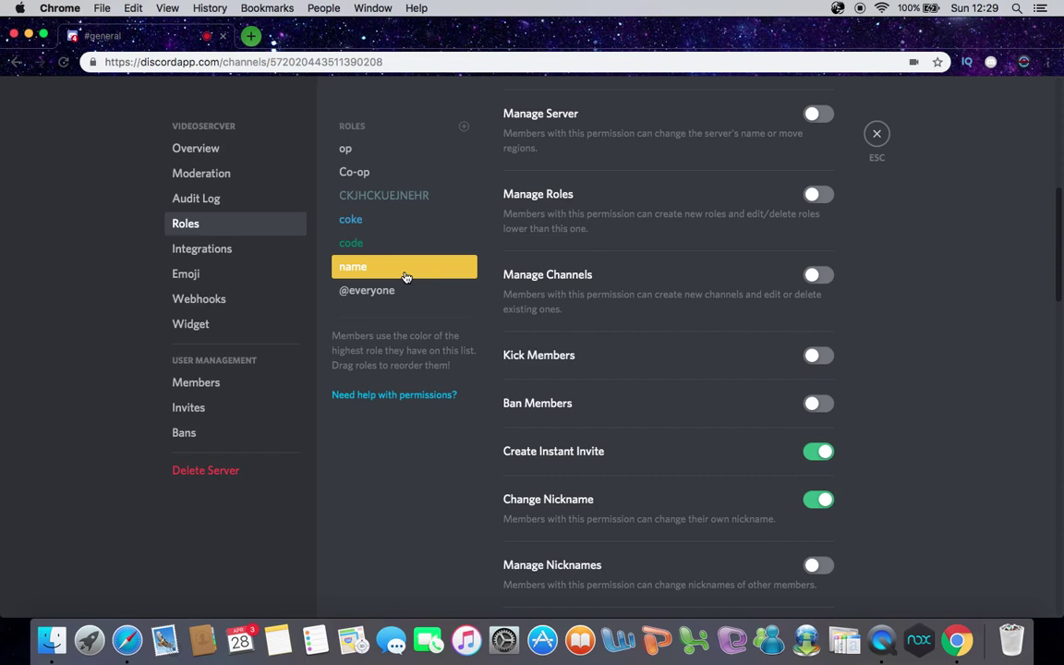
drag(402, 269, 403, 235)
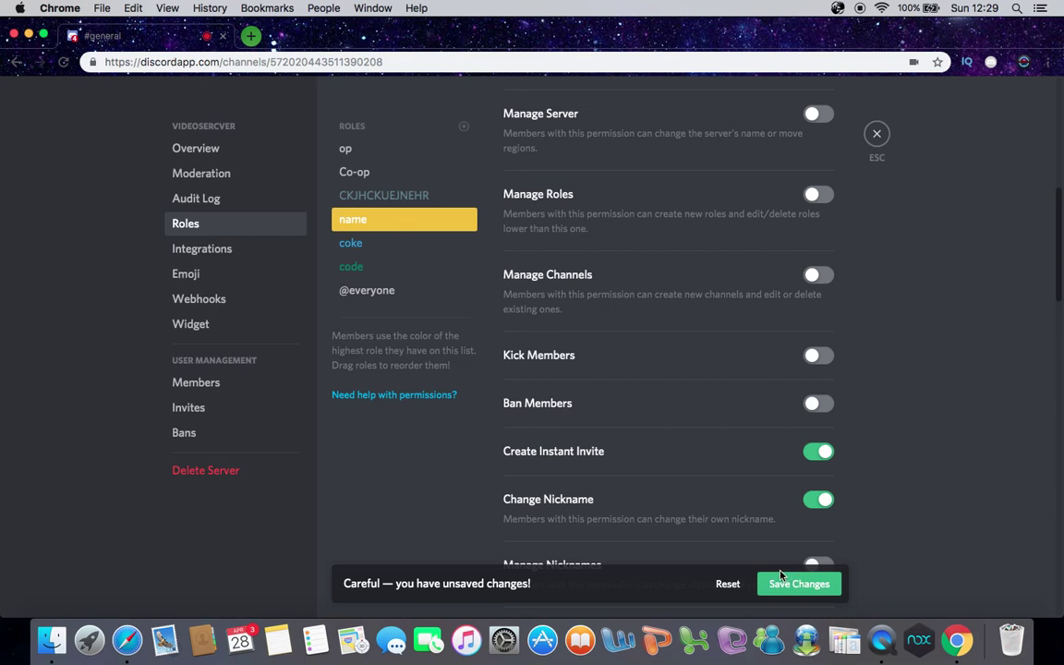
click(813, 585)
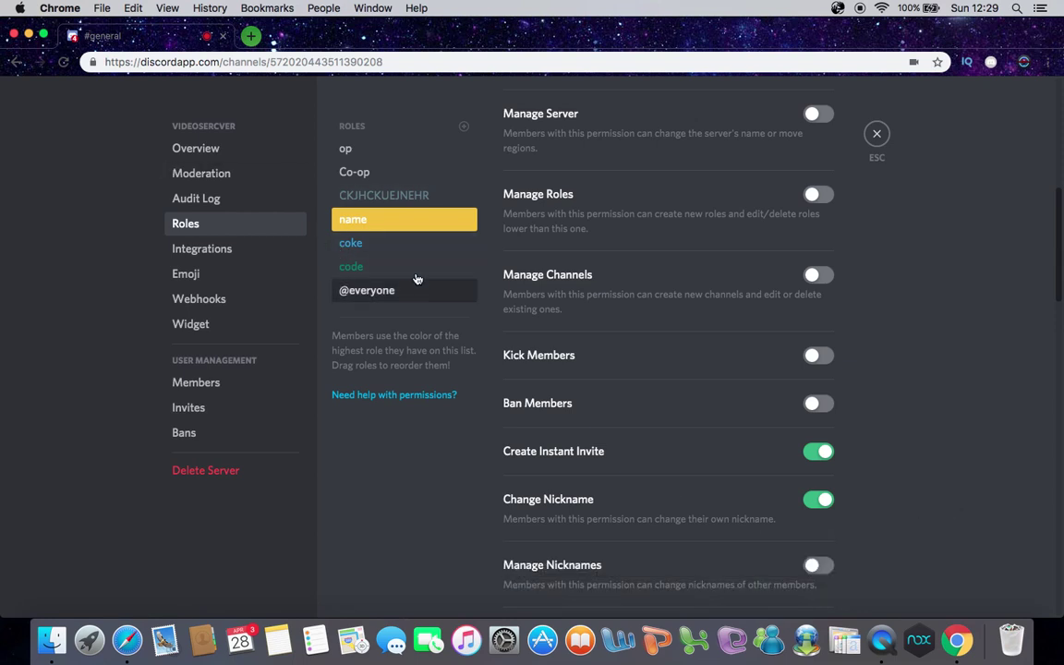
Look at the settings of the CKJHCKUEJNEHR role and the name role below it
key(XF86MonBrightnessUp)
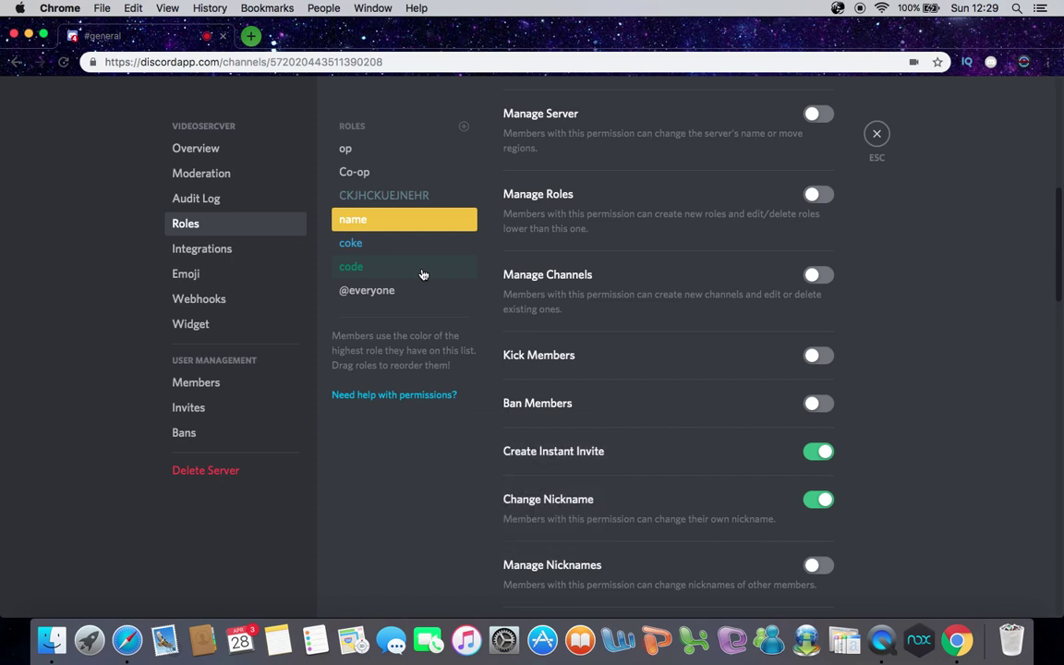
key(XF86MonBrightnessUp)
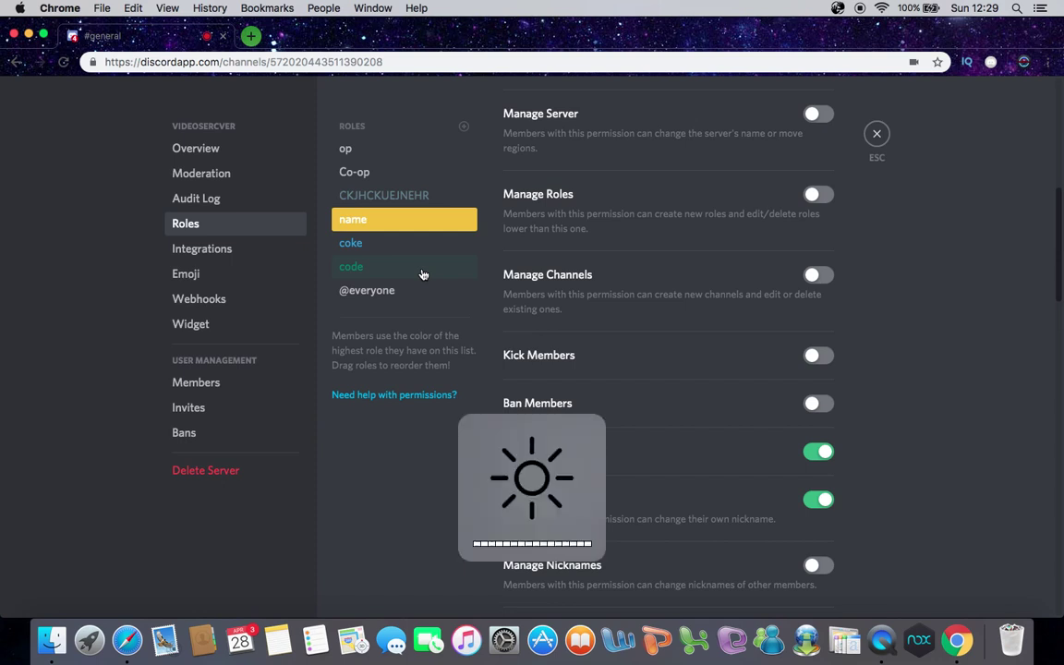
scroll(494, 283, up, 5)
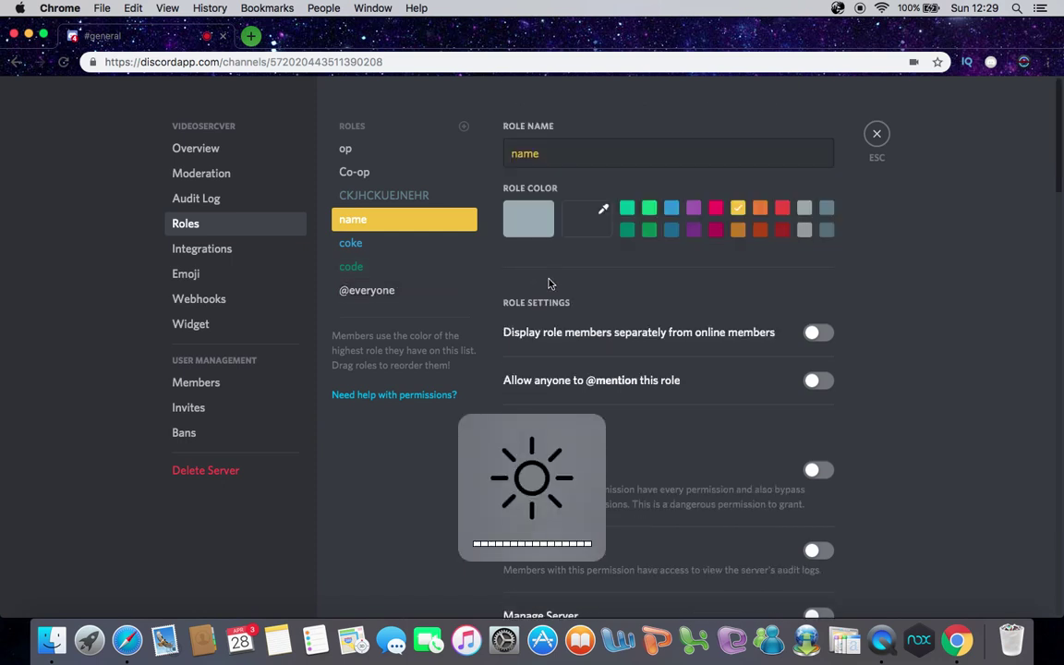
key(XF86MonBrightnessUp)
click(391, 195)
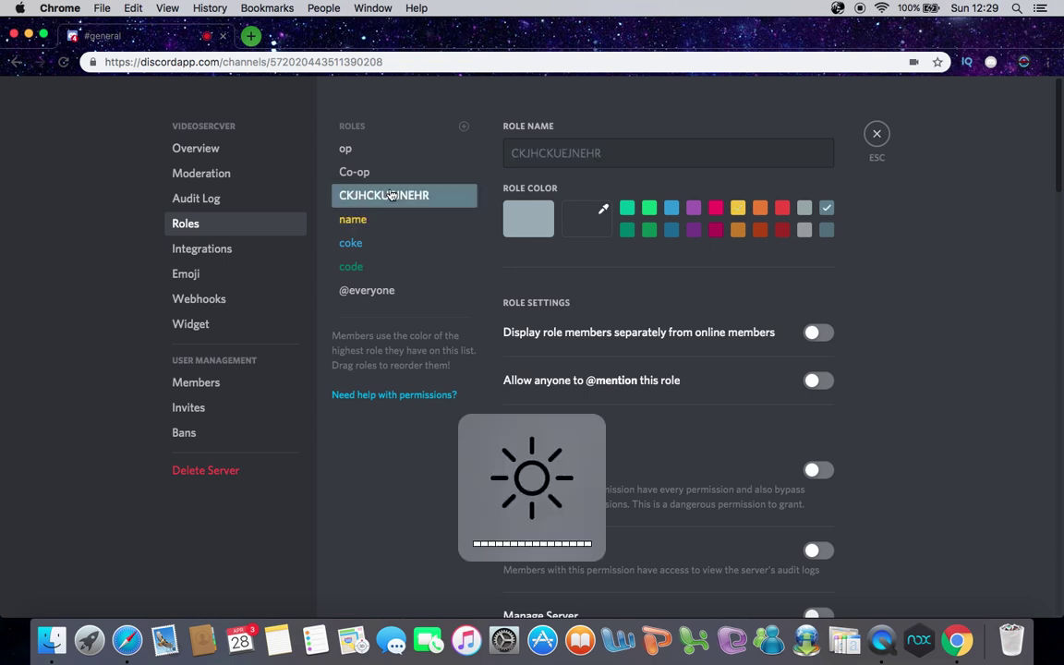
click(402, 230)
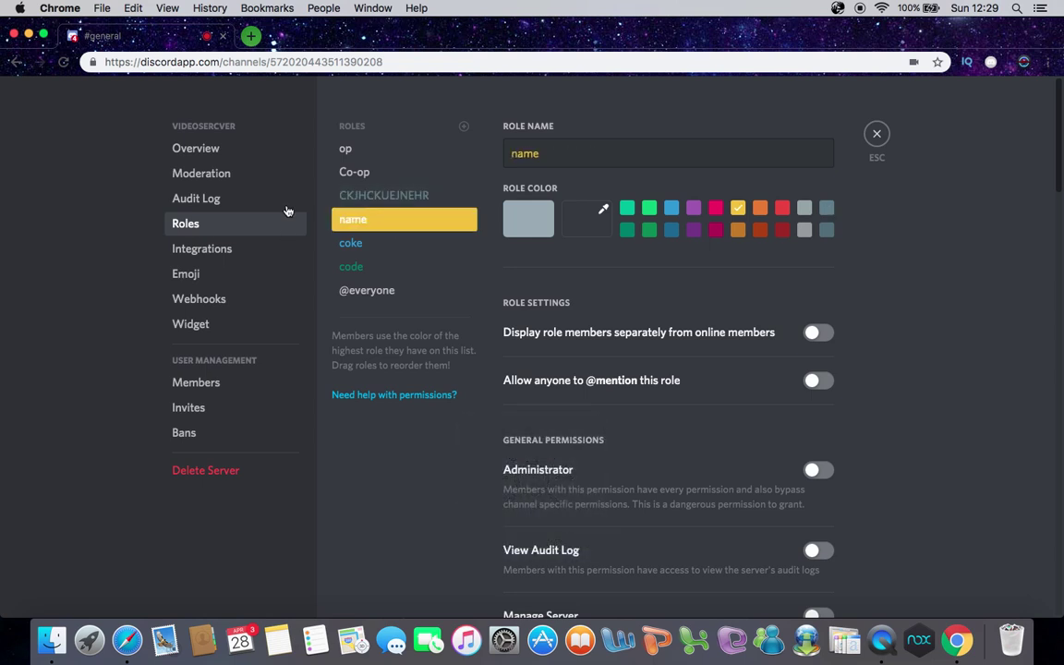
Examine the general permissions of the coke role and the name role
scroll(644, 396, down, 5)
click(417, 248)
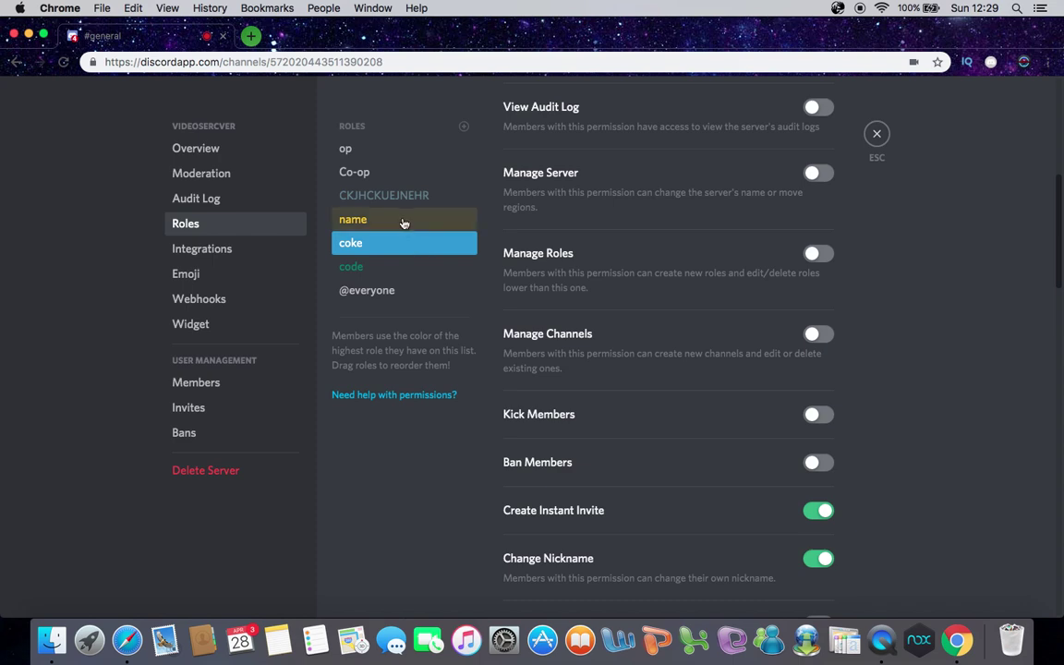
click(388, 215)
scroll(844, 507, down, 10)
scroll(696, 439, up, 15)
scroll(703, 416, down, 5)
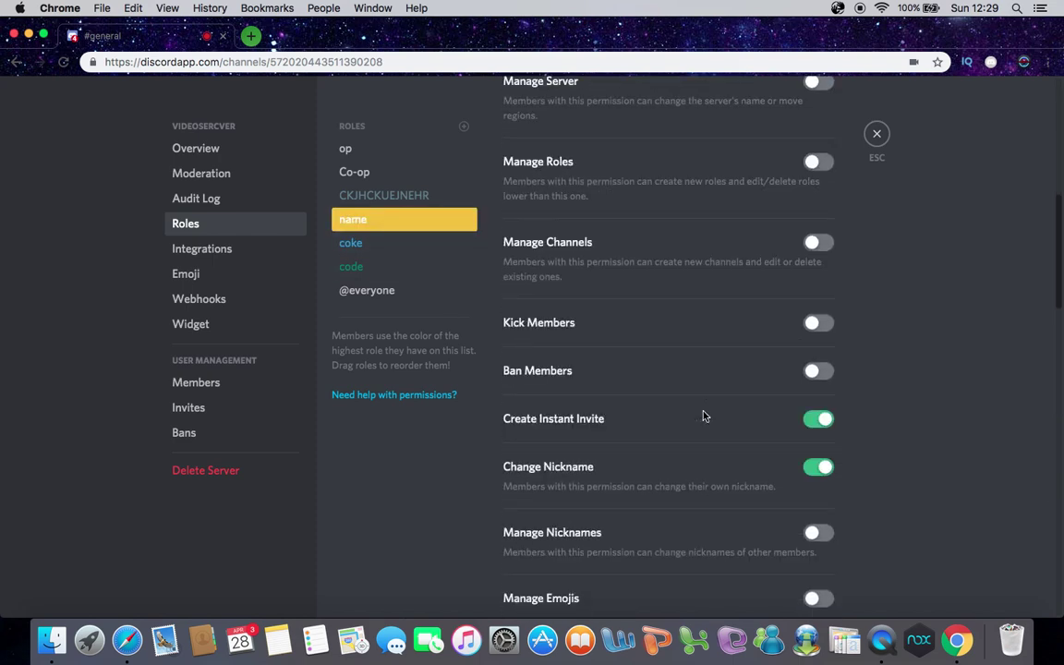
scroll(744, 392, up, 2)
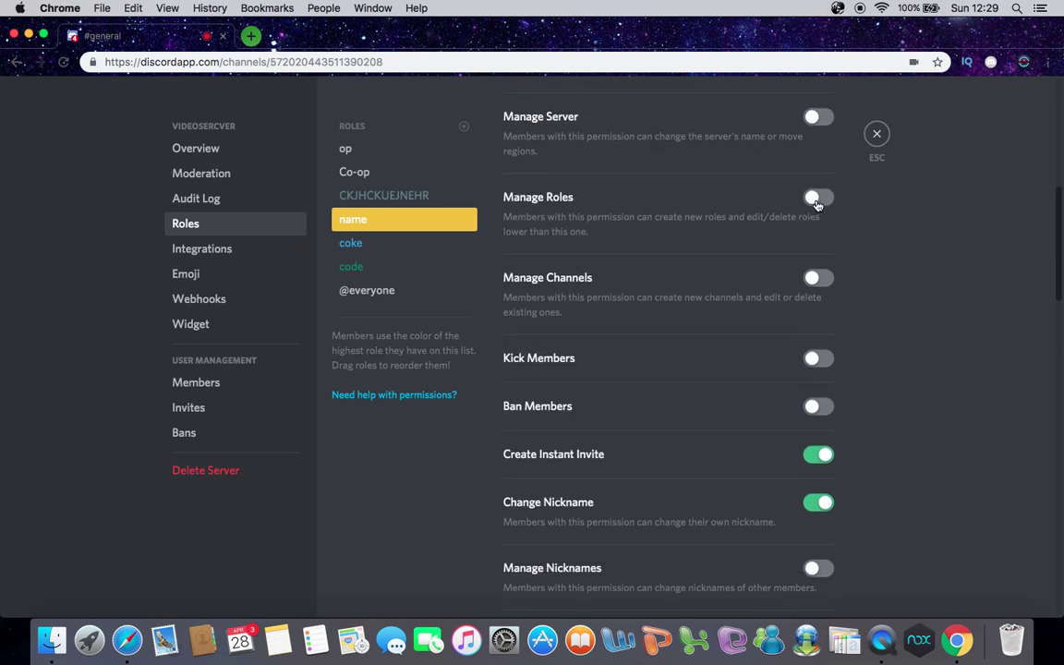
Save the Manage Roles permission as enabled for the name role, and save it as disabled again
click(817, 200)
click(836, 585)
click(817, 199)
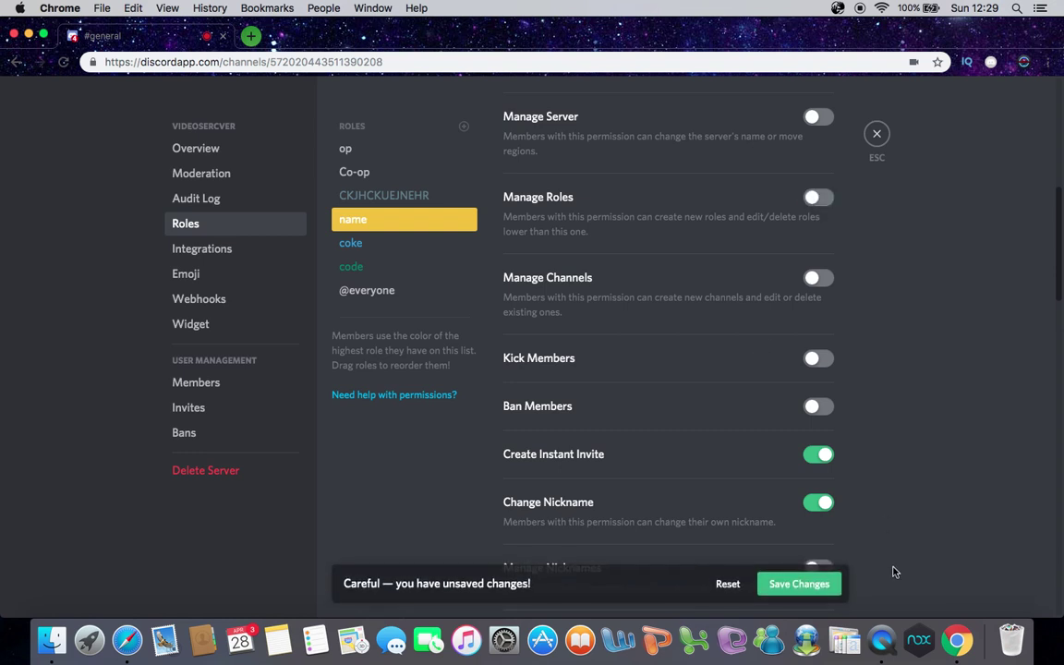
click(727, 584)
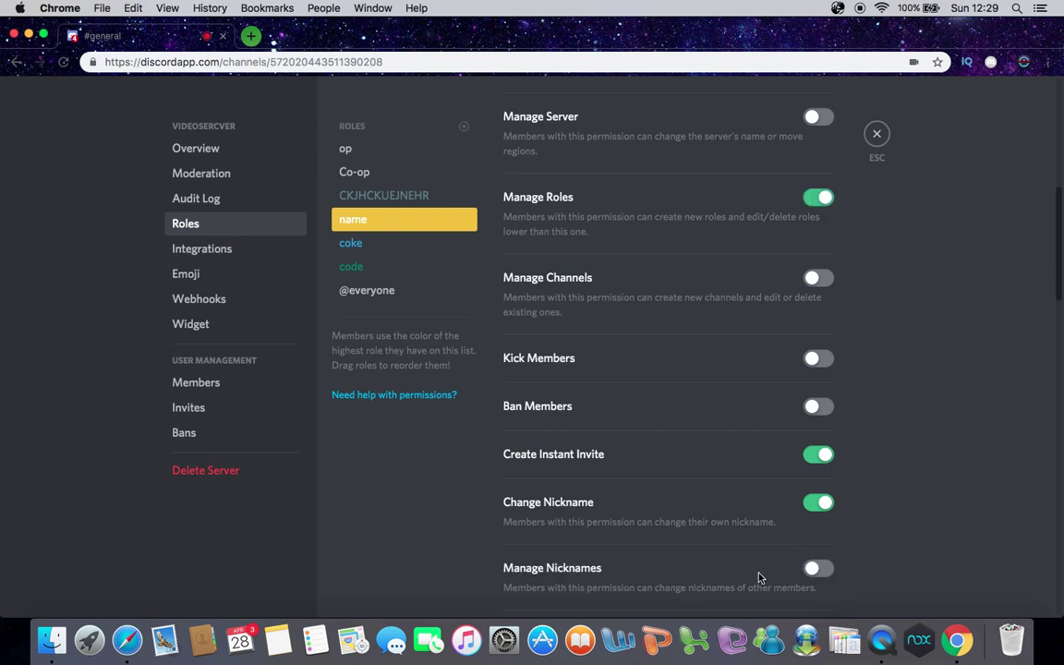
click(817, 197)
click(791, 582)
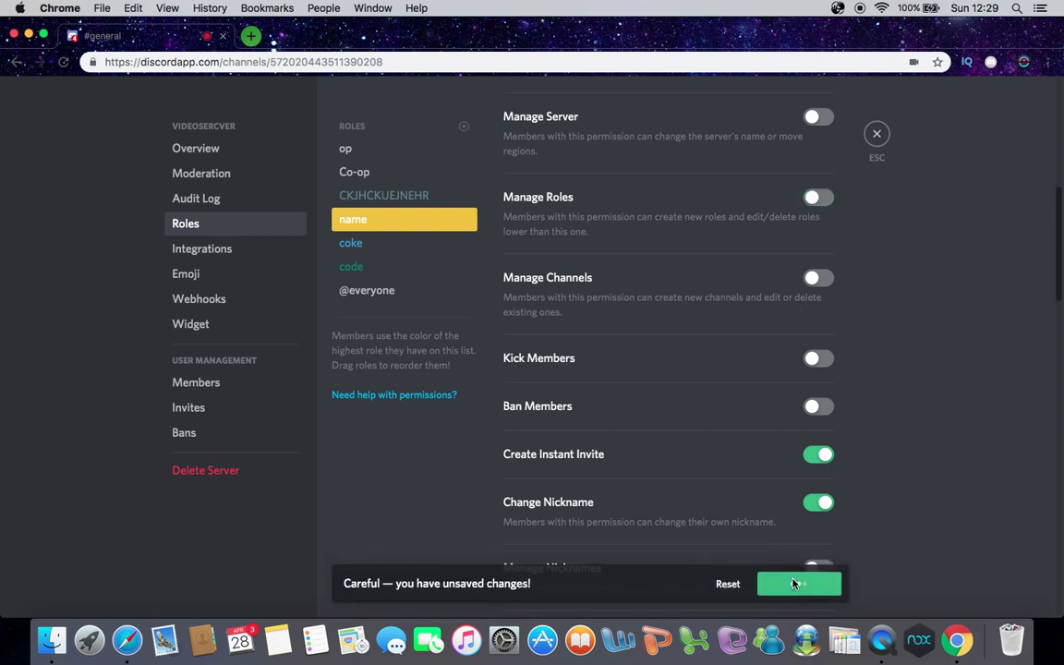
Leave the server settings and look through the SickBeatsForU server's grouped member list and channels
key(Escape)
key(F2)
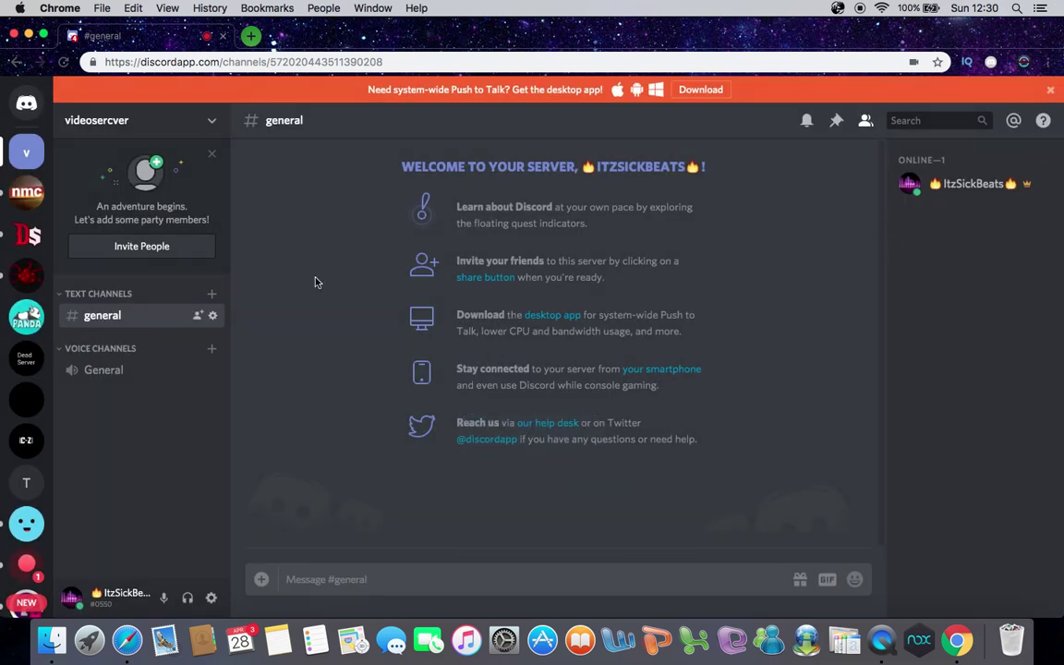
scroll(26, 297, down, 3)
click(26, 294)
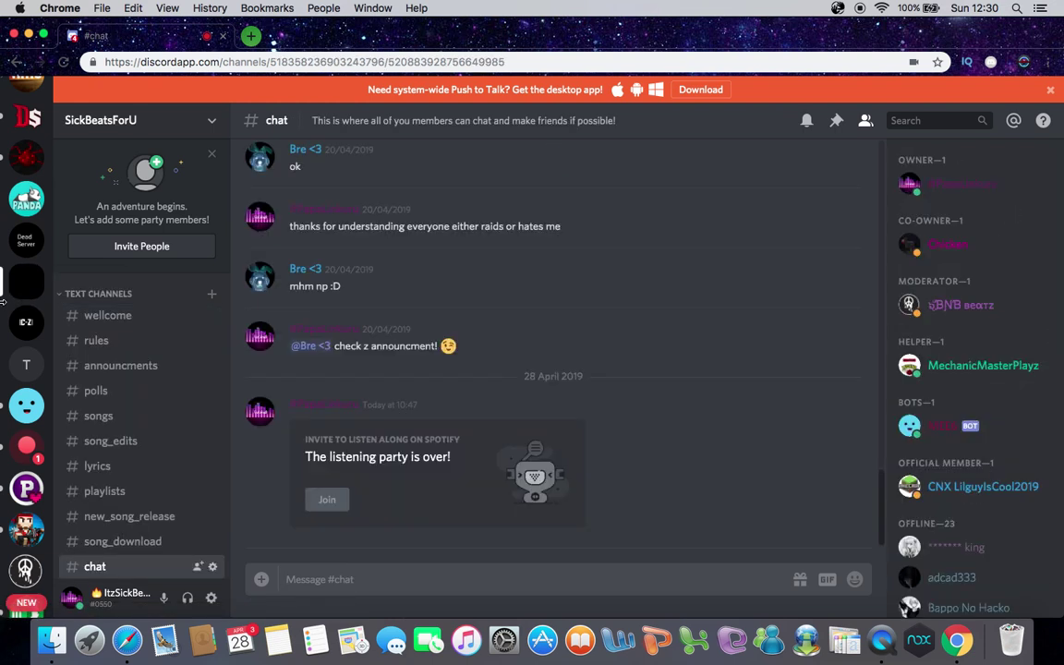
scroll(26, 296, up, 3)
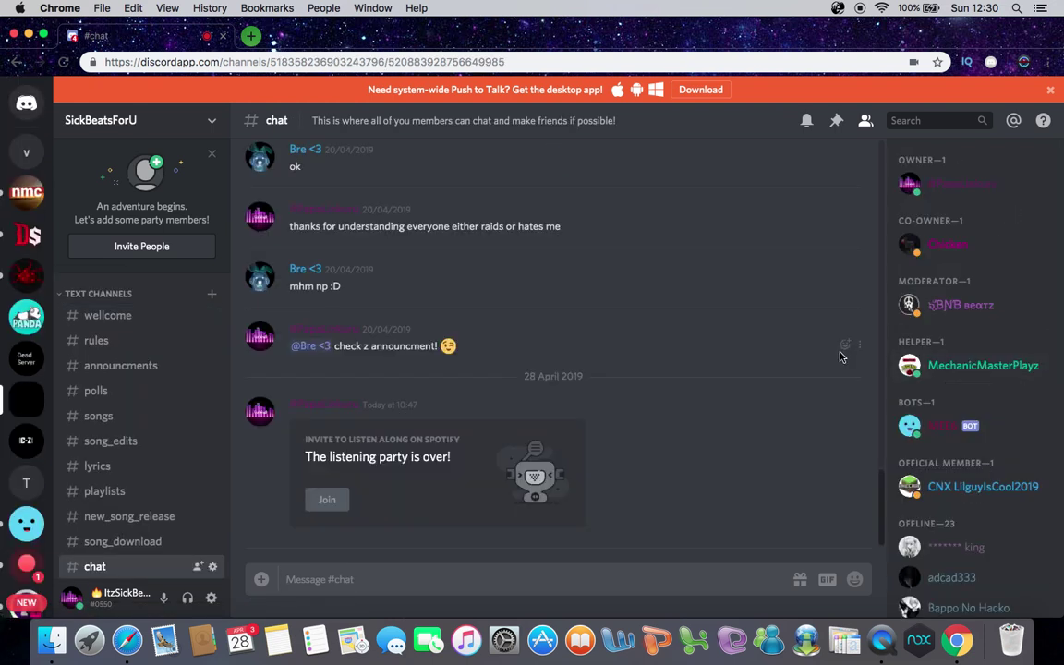
scroll(121, 416, down, 5)
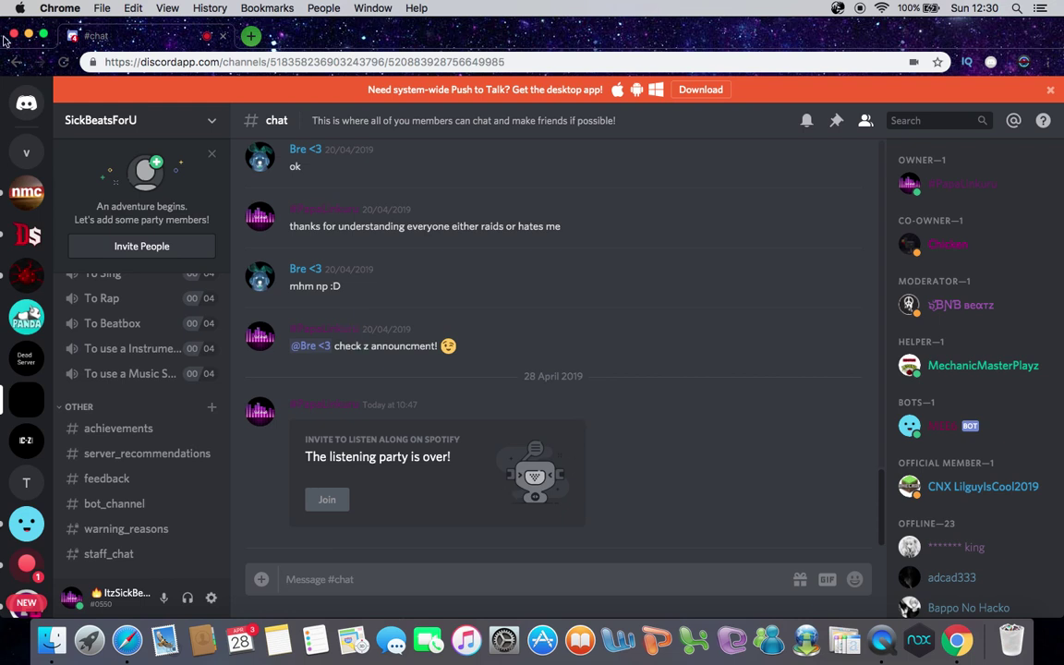
Open the role settings of the SickBeatsForU server, examine the role hierarchy and the MEE6 role, and close them
click(117, 115)
click(167, 188)
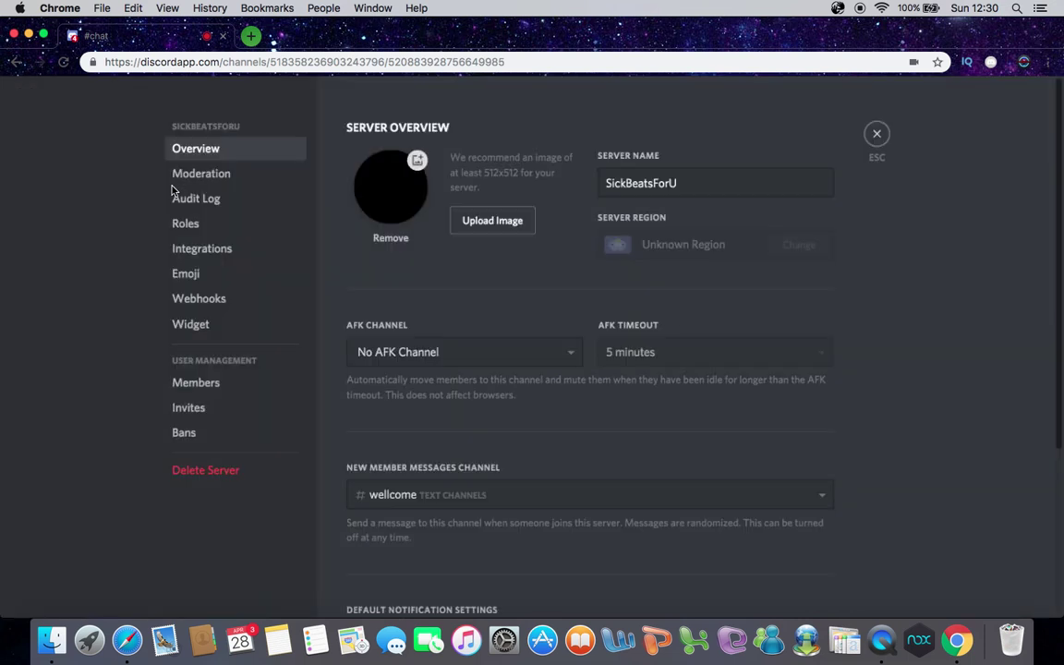
click(185, 224)
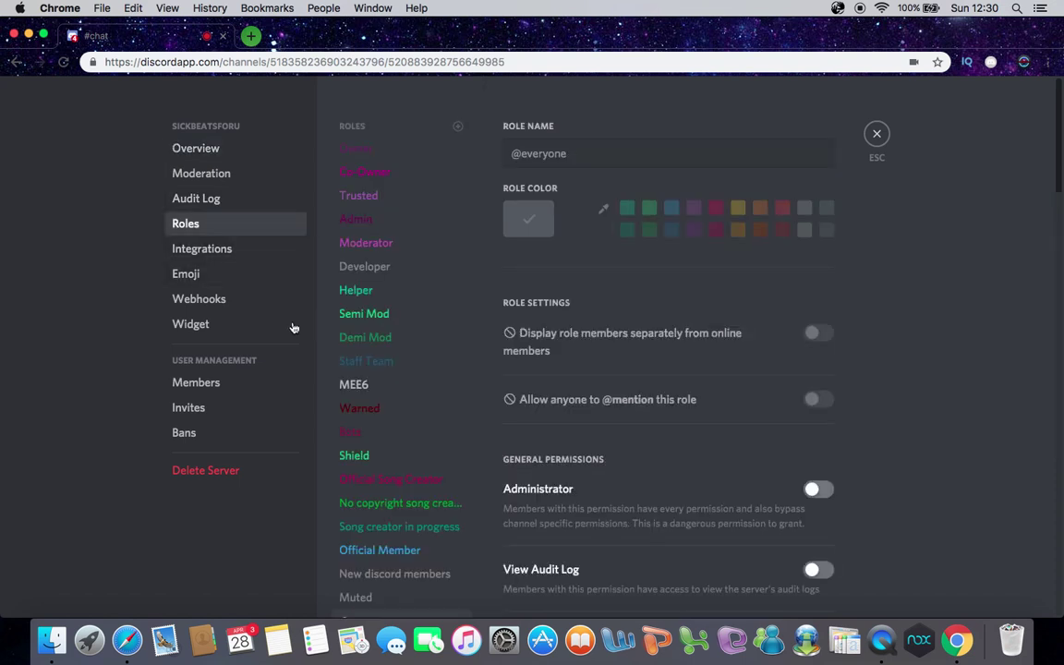
click(378, 396)
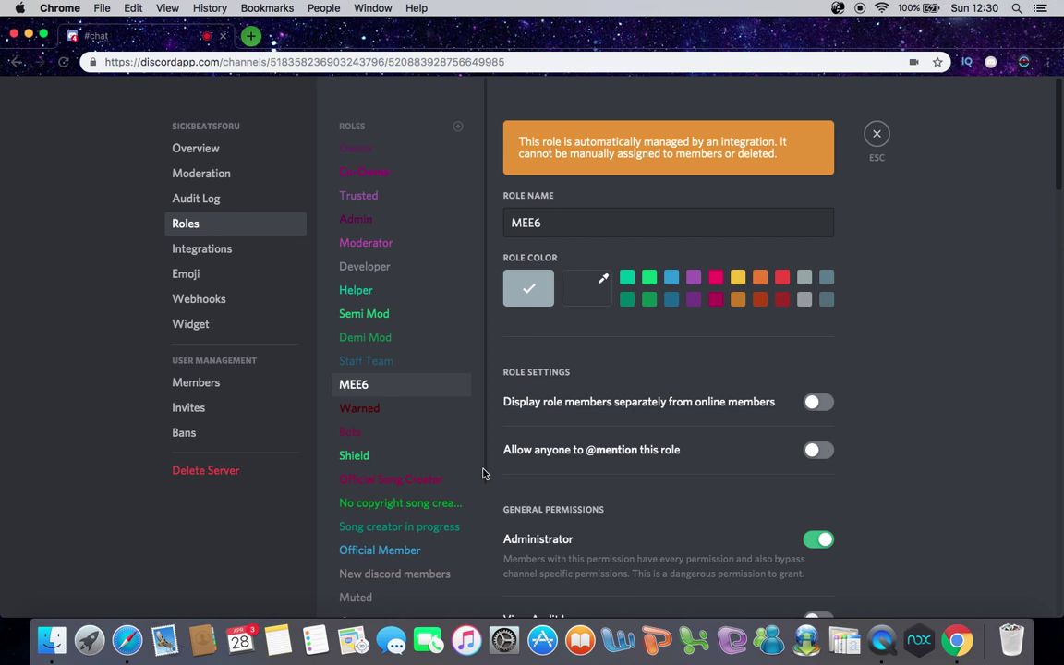
key(F2)
key(Escape)
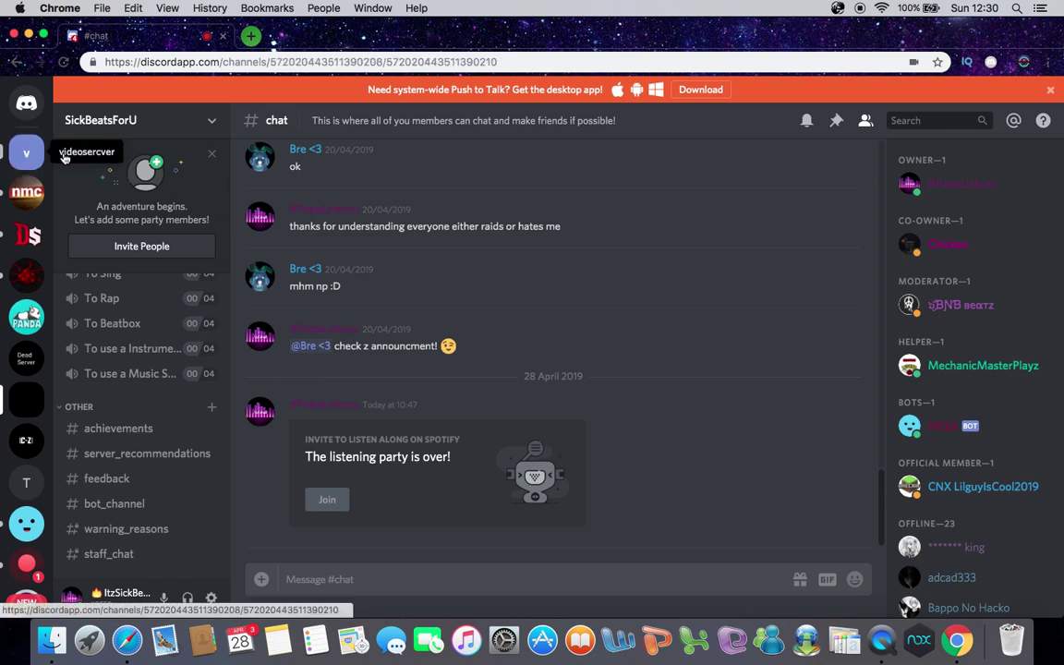
click(26, 153)
click(102, 120)
click(139, 187)
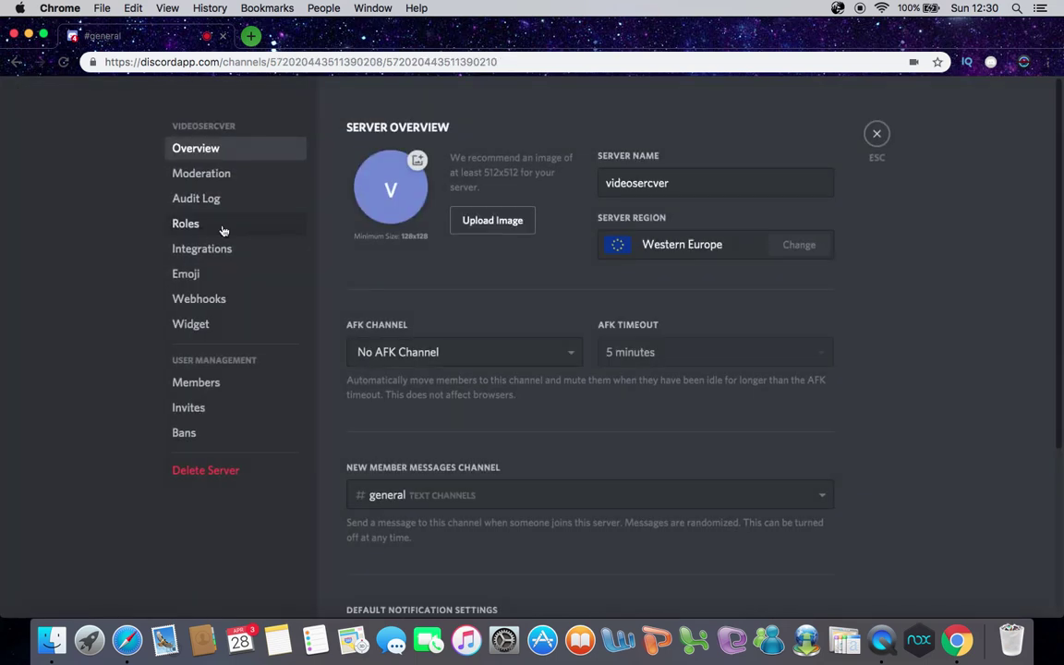
click(223, 229)
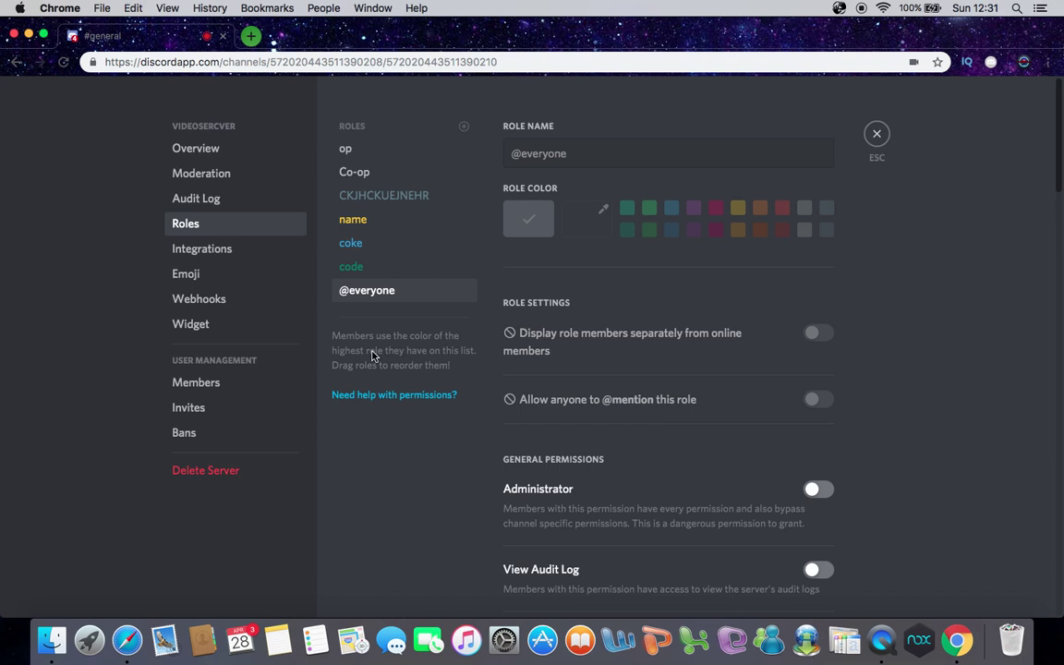
key(XF86MonBrightnessUp)
key(XF86MonBrightnessUp)
scroll(555, 397, down, 5)
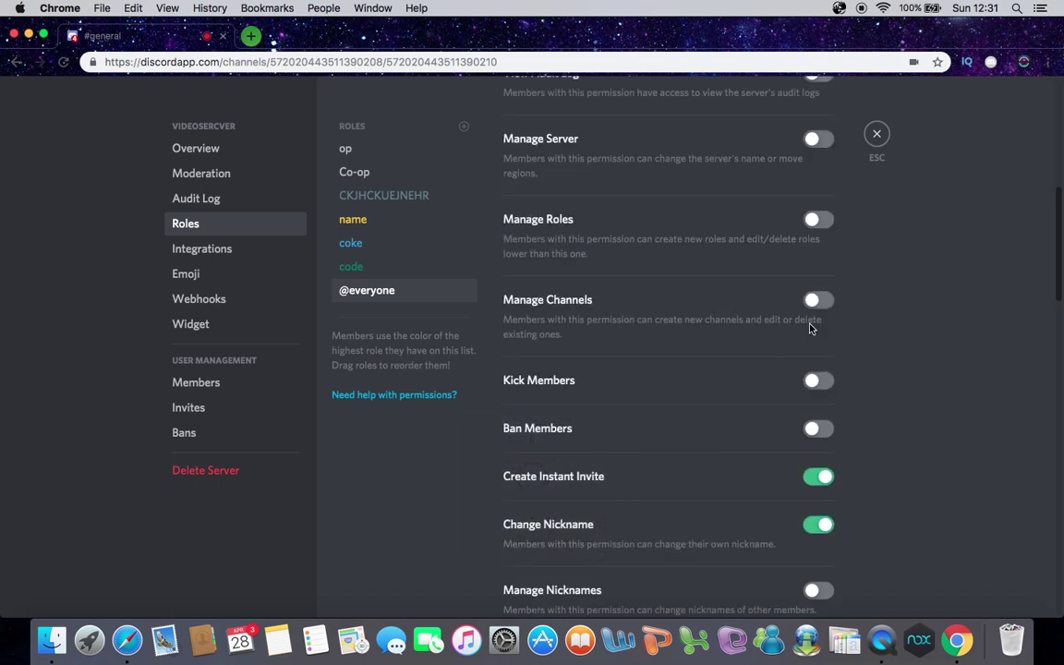
key(XF86MonBrightnessUp)
key(Escape)
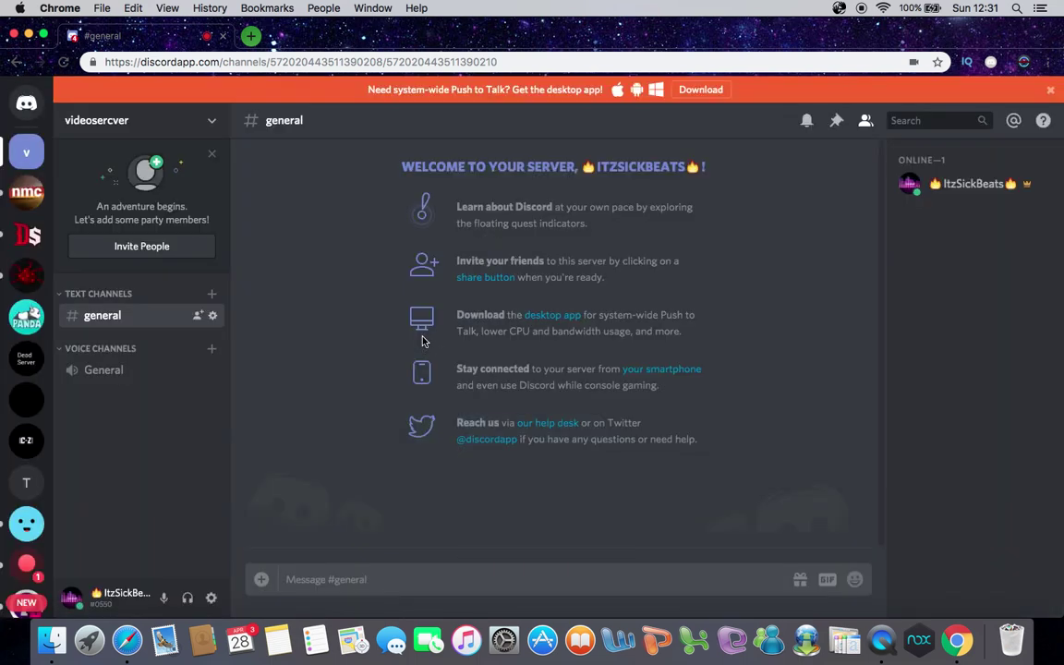
Open bot_channel in the SickBeatsForU server and read the bot's list of search, custom, levels and moderator commands
click(26, 399)
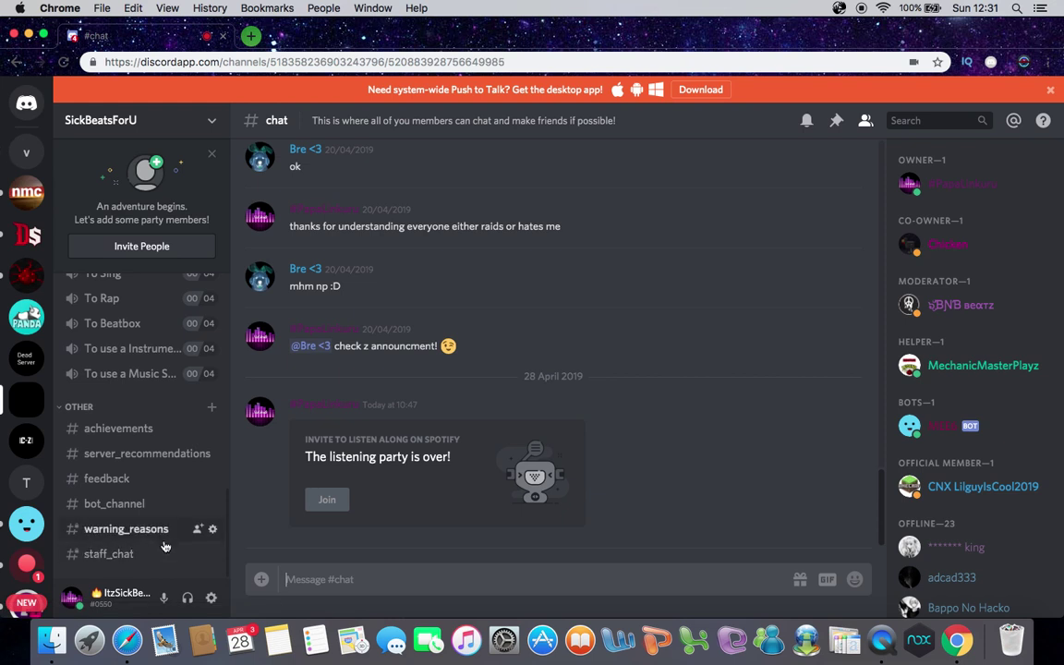
click(143, 503)
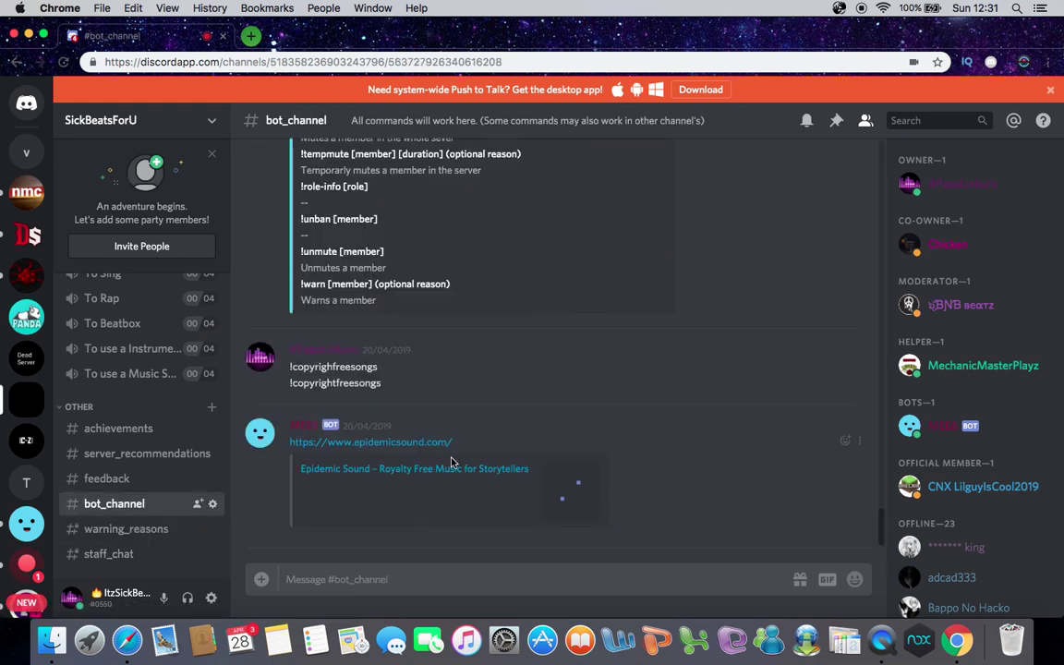
scroll(491, 356, up, 10)
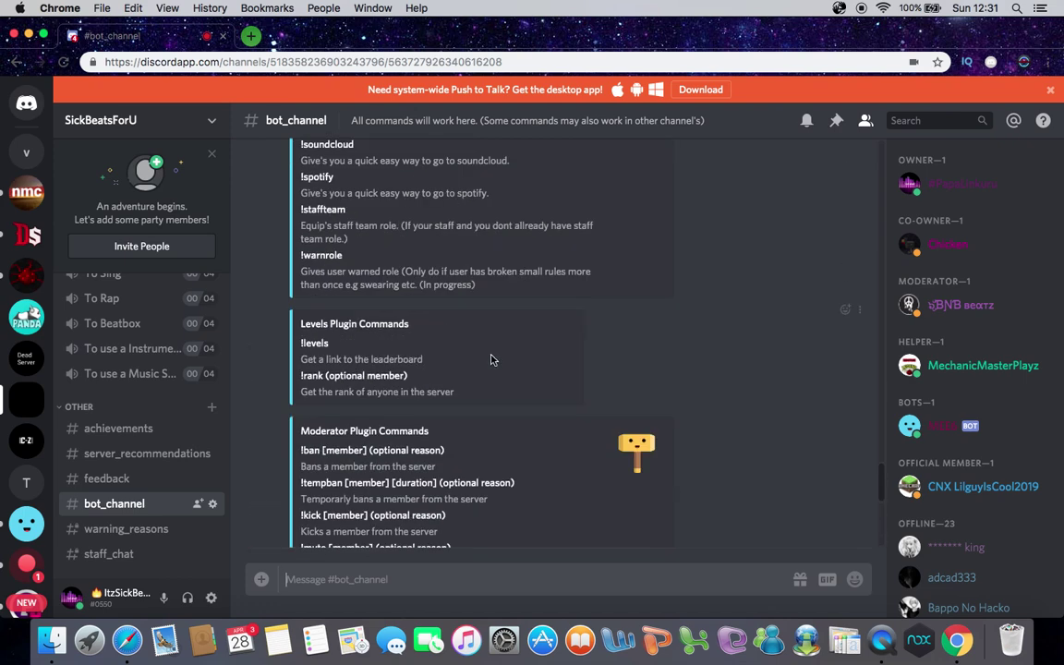
scroll(487, 361, up, 8)
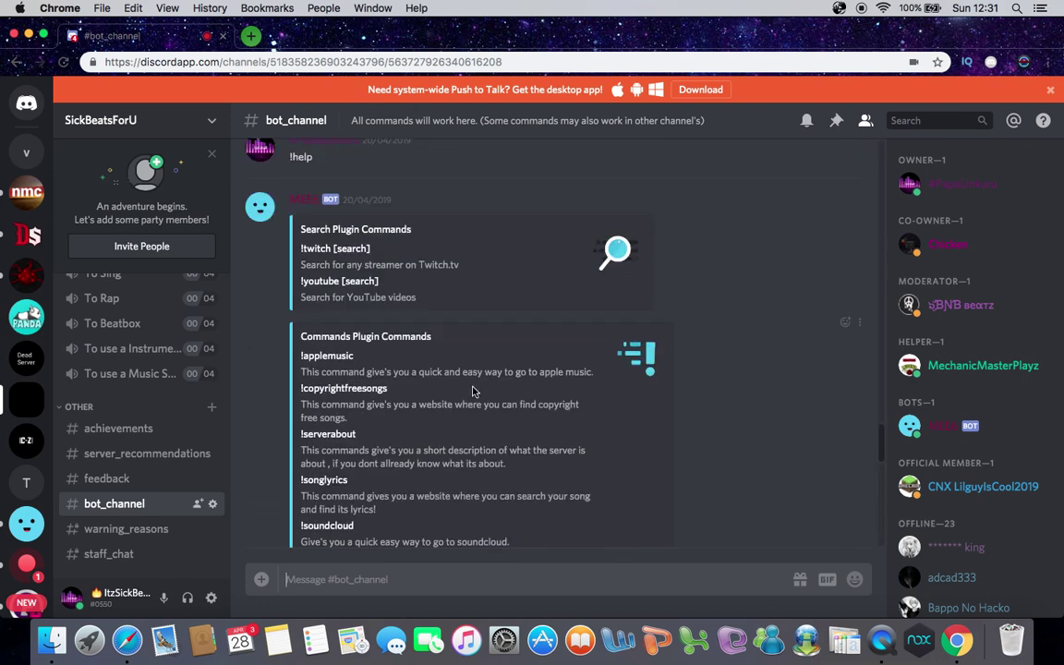
scroll(392, 390, down, 3)
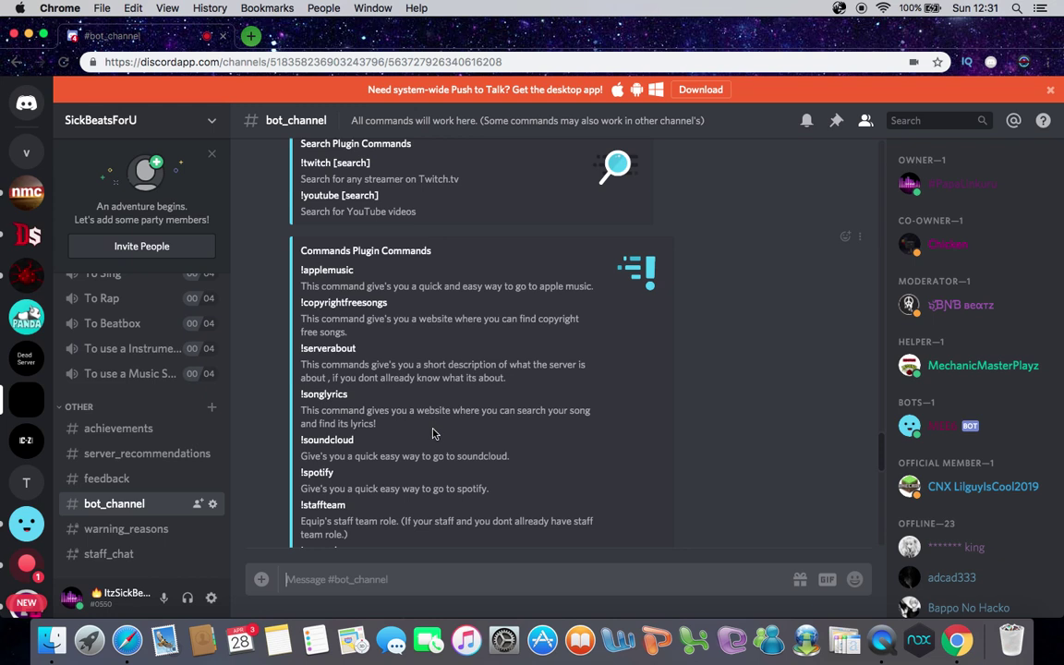
scroll(398, 437, down, 8)
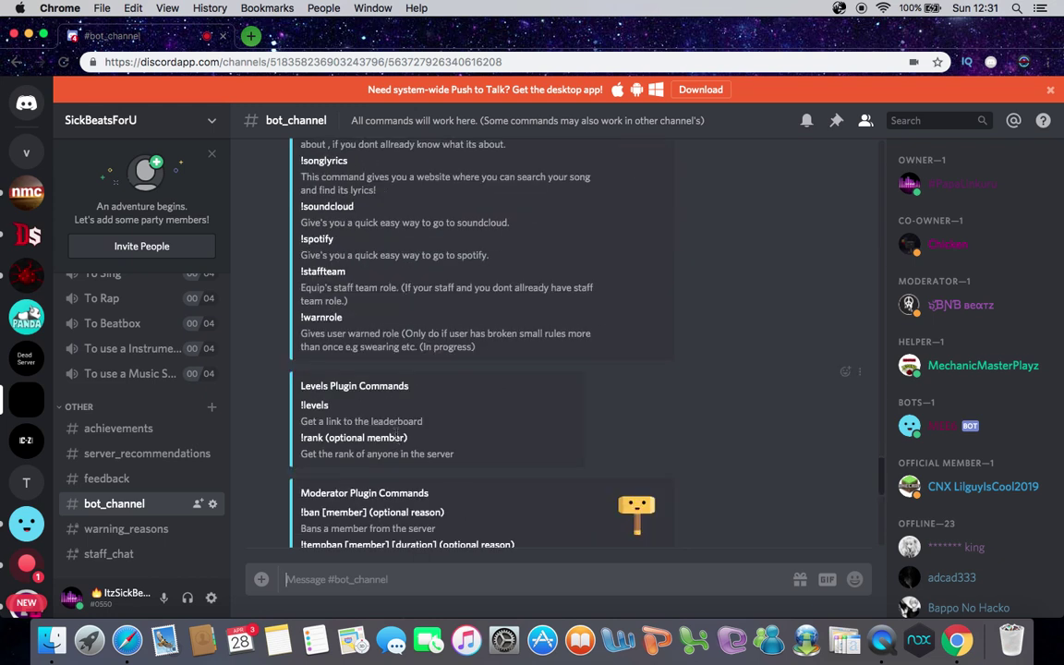
scroll(399, 436, down, 2)
scroll(400, 437, up, 4)
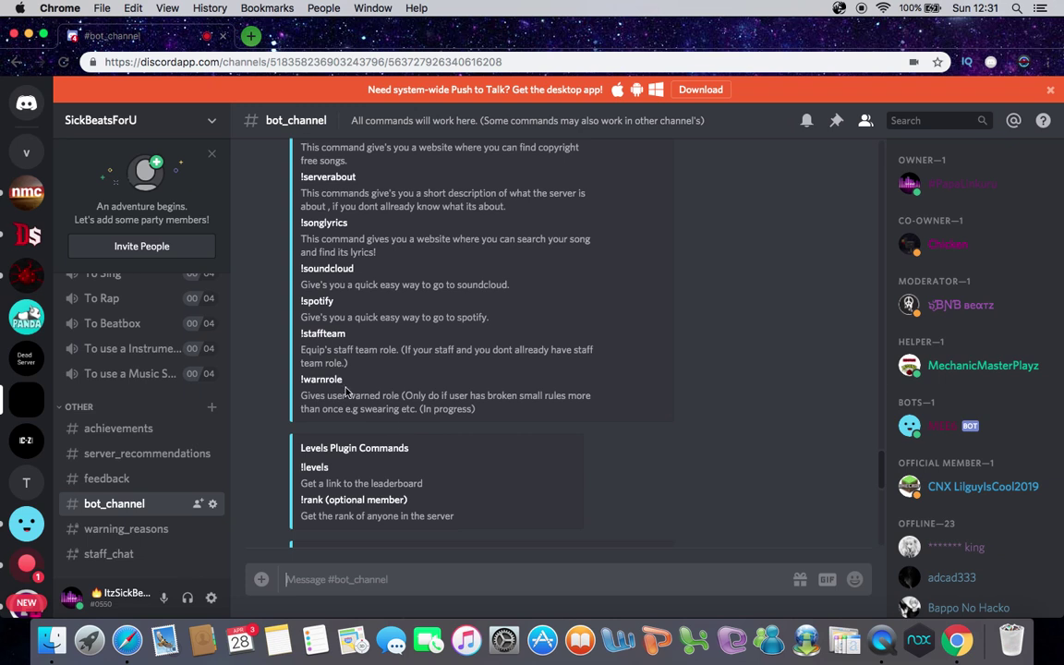
scroll(345, 390, down, 1)
scroll(351, 390, up, 2)
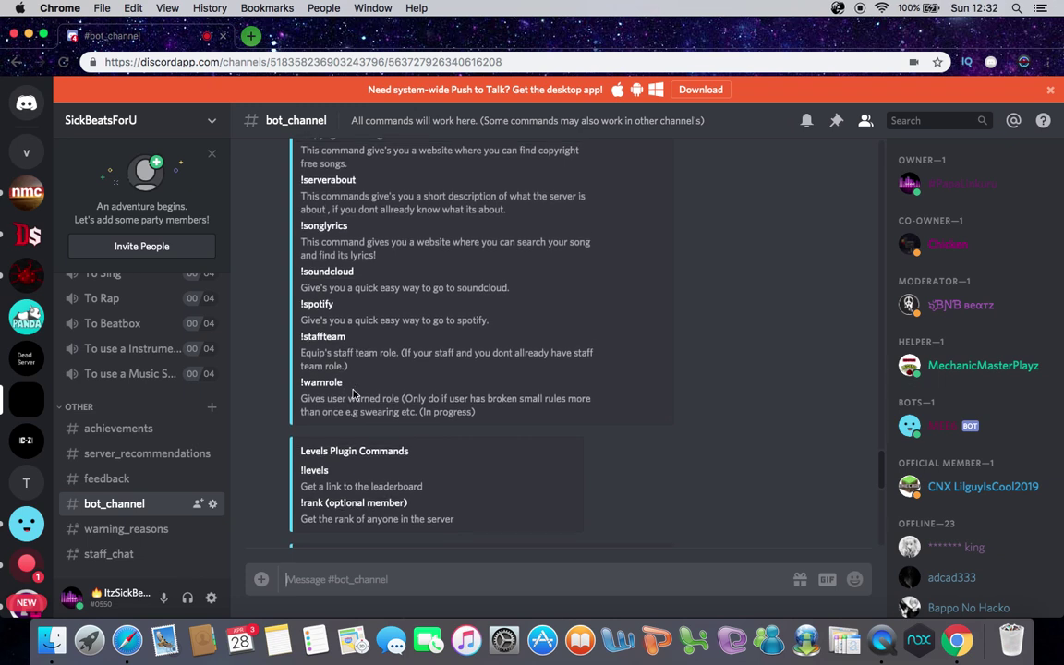
scroll(365, 390, up, 4)
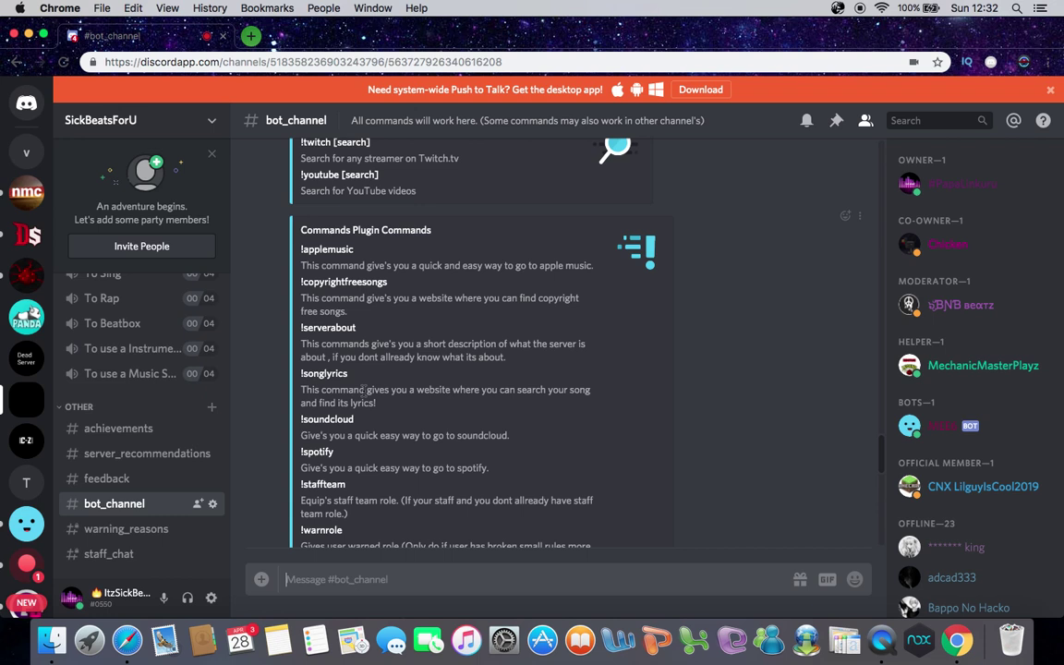
scroll(366, 407, down, 3)
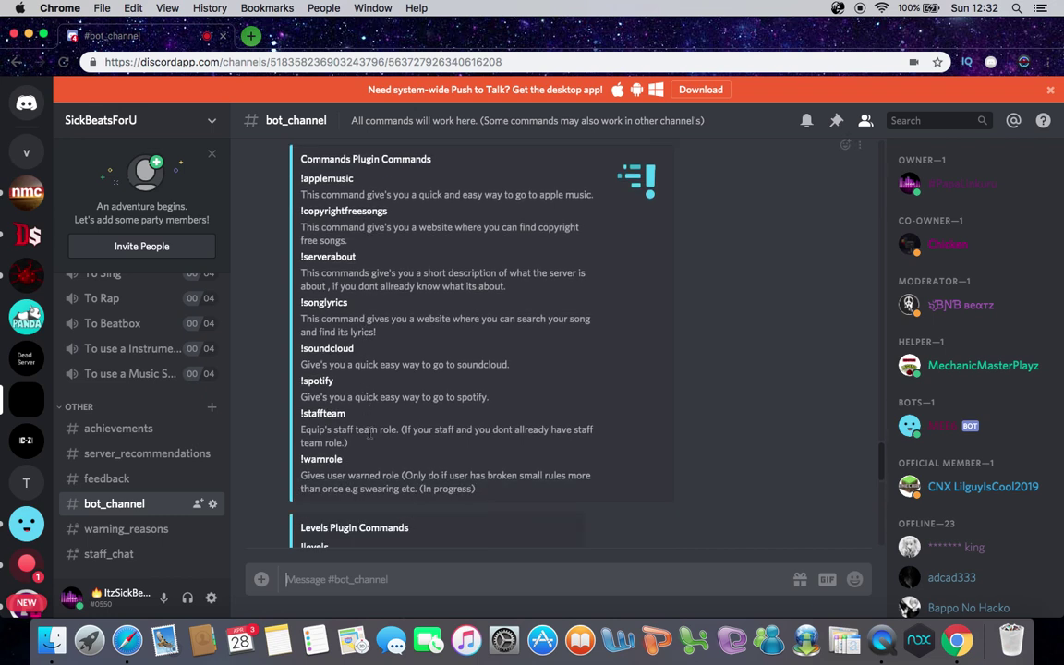
key(F2)
key(F2)
key(F2)
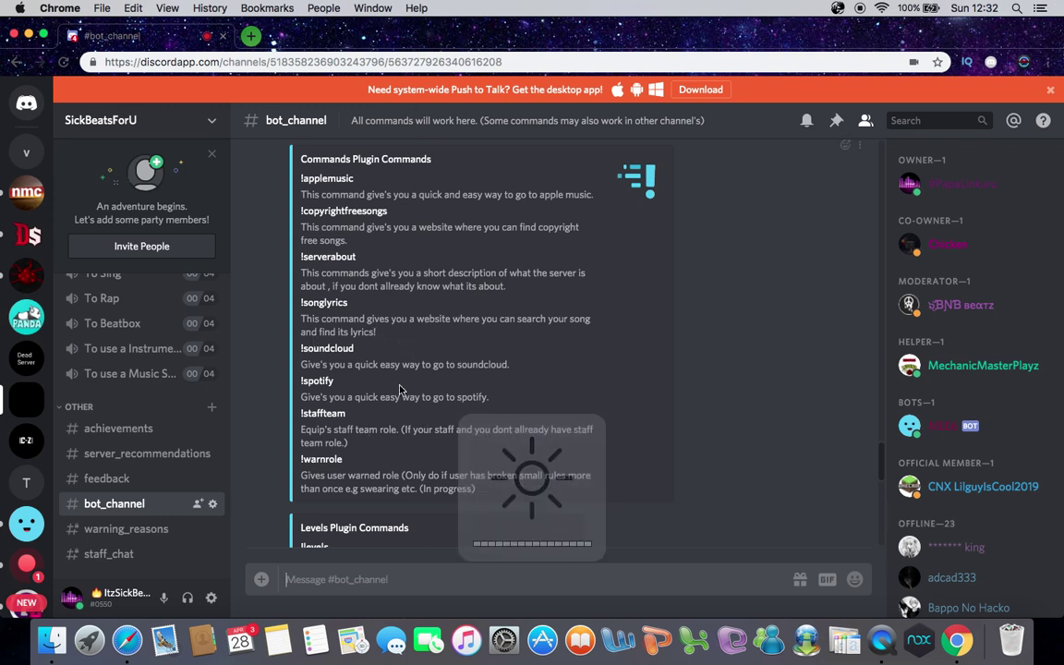
Read the Moderator Plugin commands again, down to the latest messages in bot_channel
scroll(399, 392, down, 10)
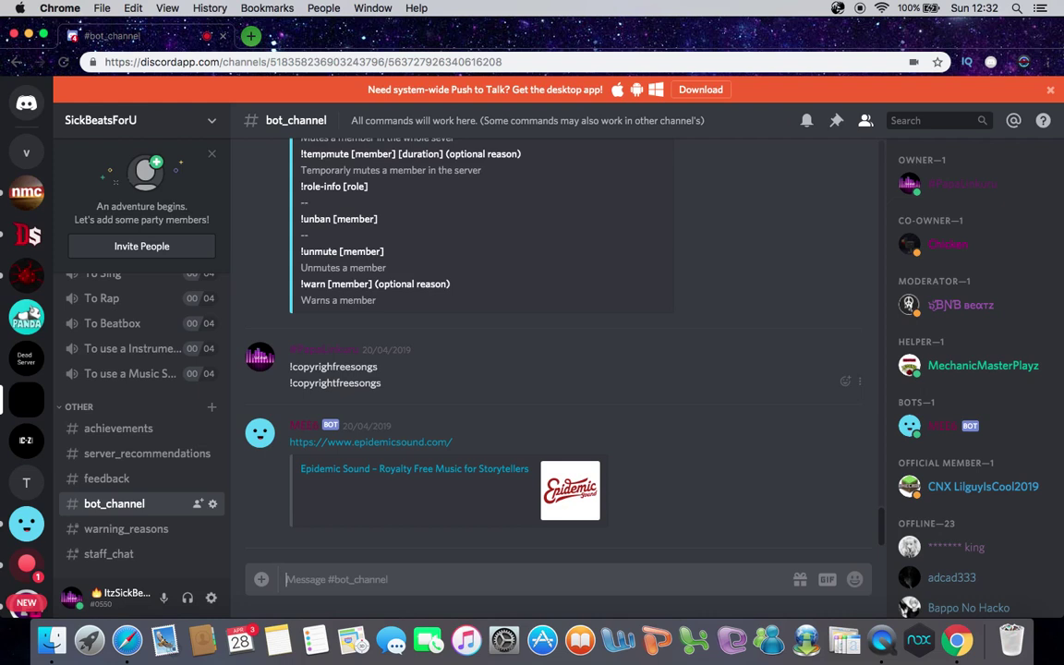
key(F2)
key(F2)
scroll(350, 296, up, 5)
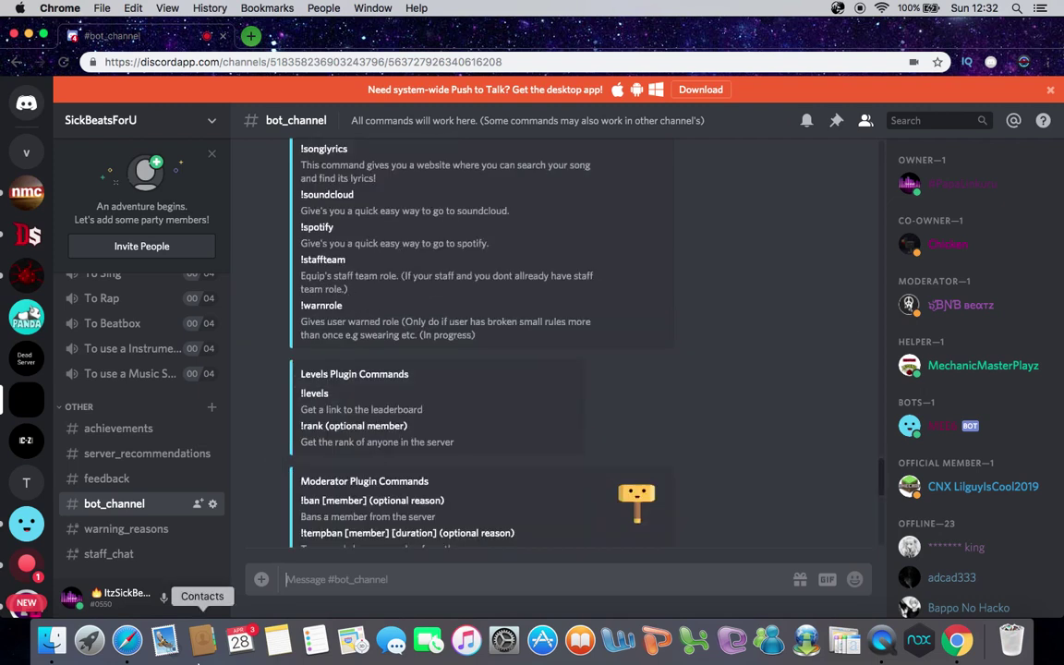
scroll(434, 418, down, 2)
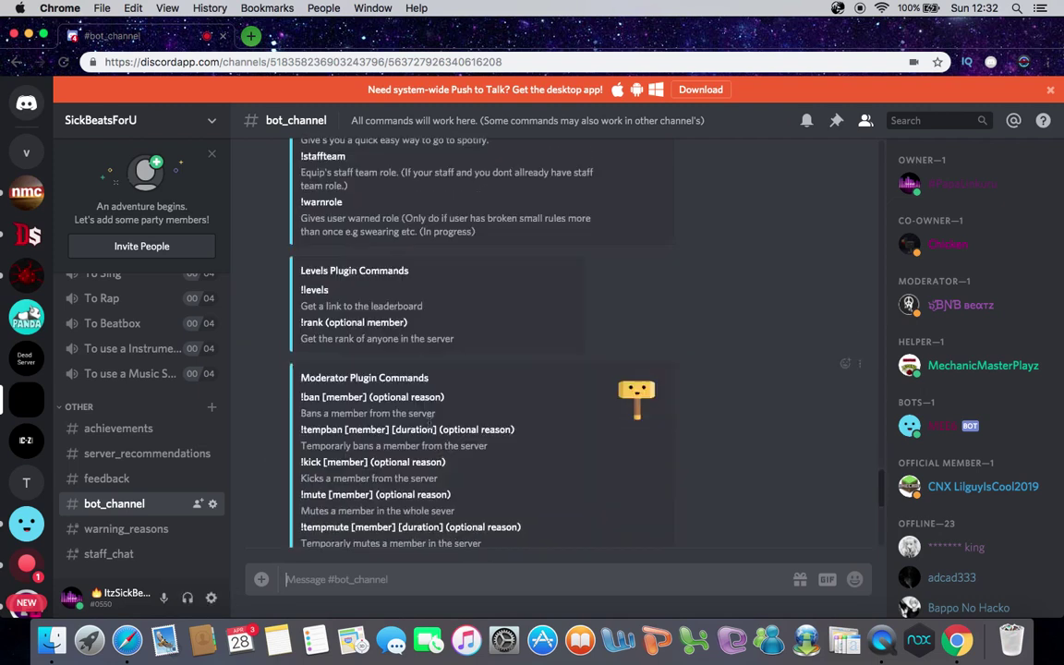
scroll(402, 377, down, 7)
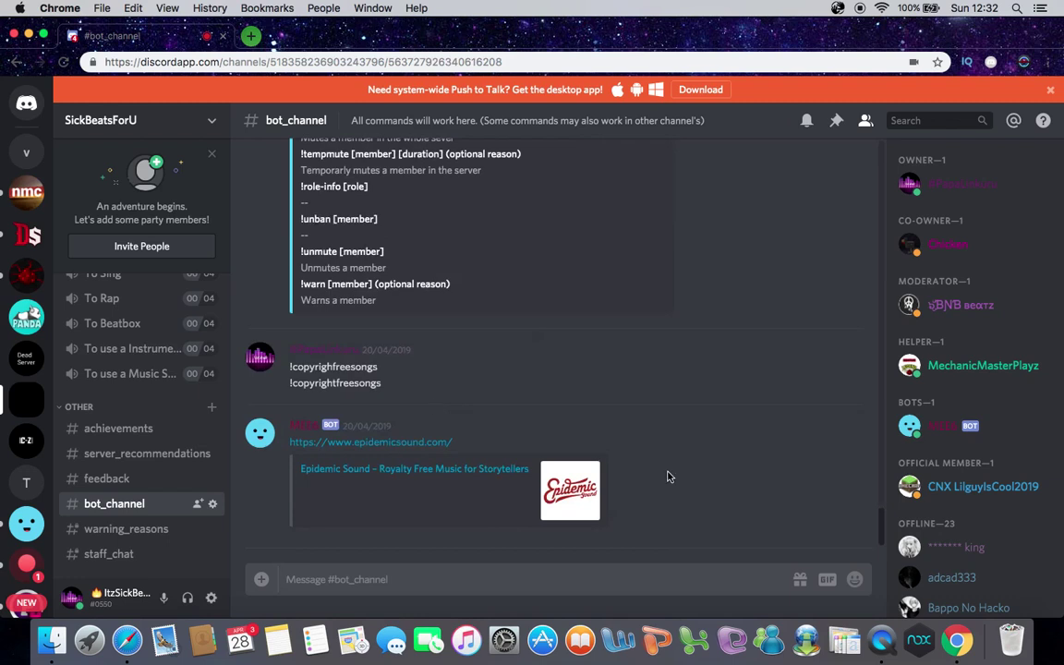
Return to the videosercver server, review the permissions of the coke and op roles, and close the server settings
click(26, 153)
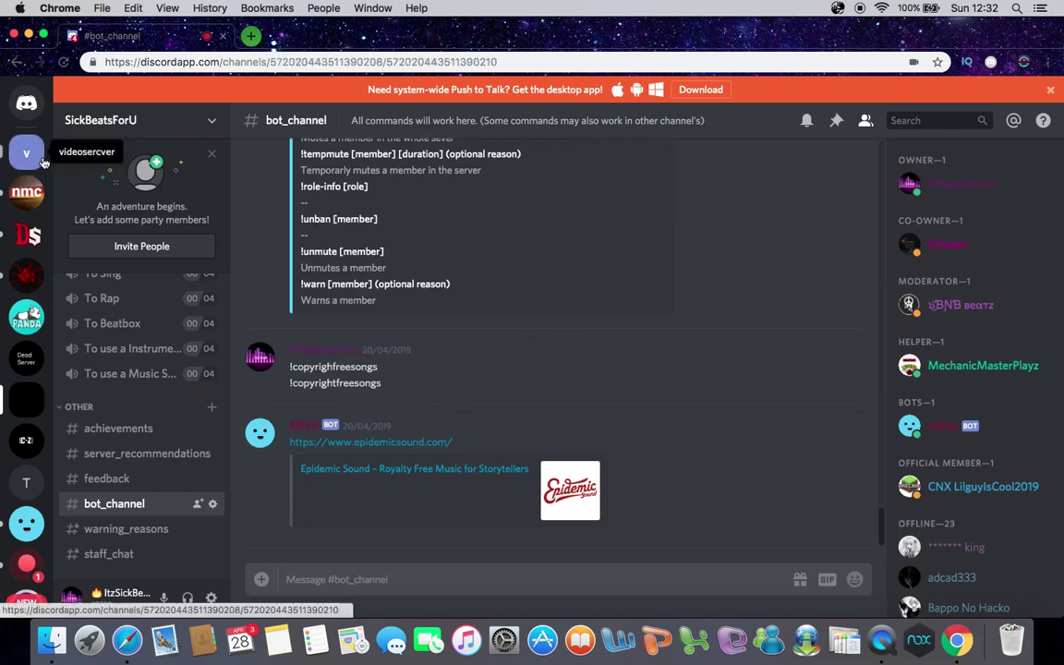
click(89, 132)
click(112, 188)
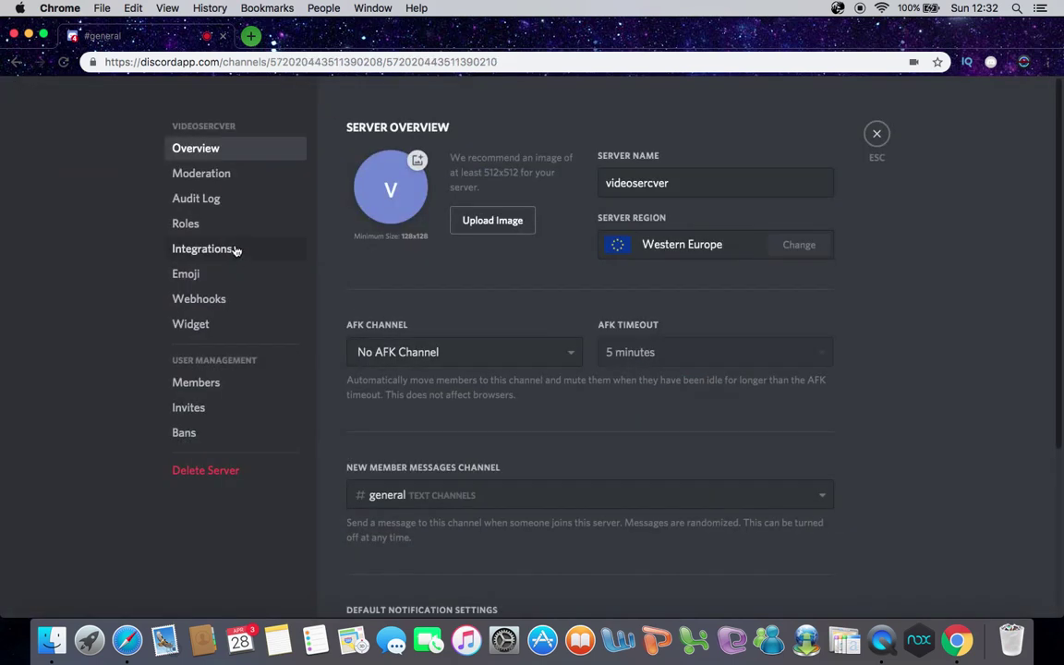
click(189, 223)
click(351, 243)
scroll(654, 463, down, 5)
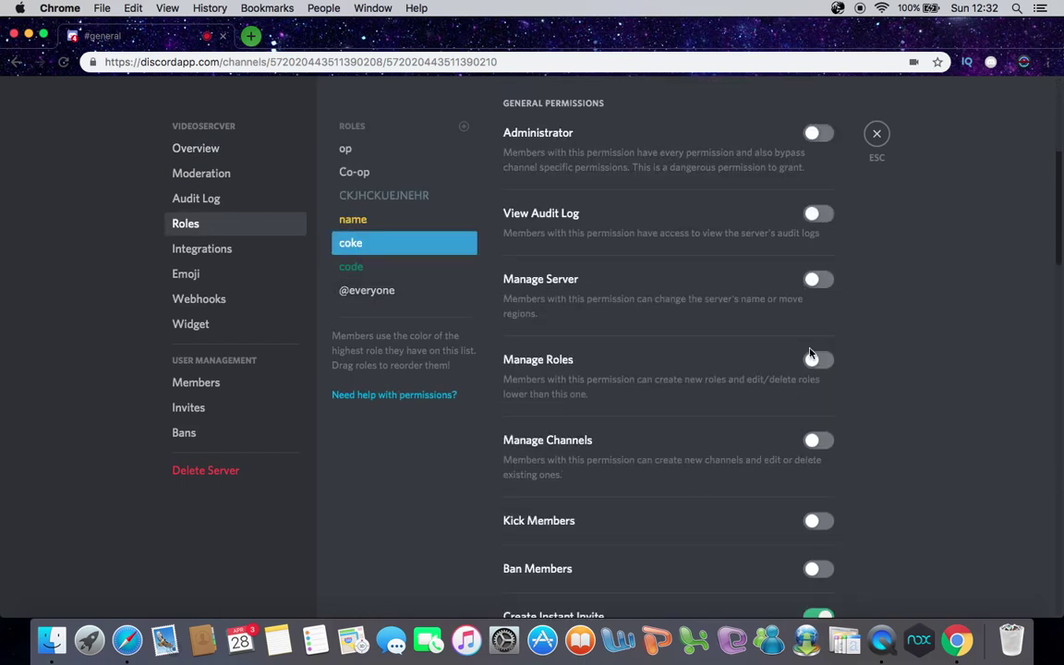
click(400, 158)
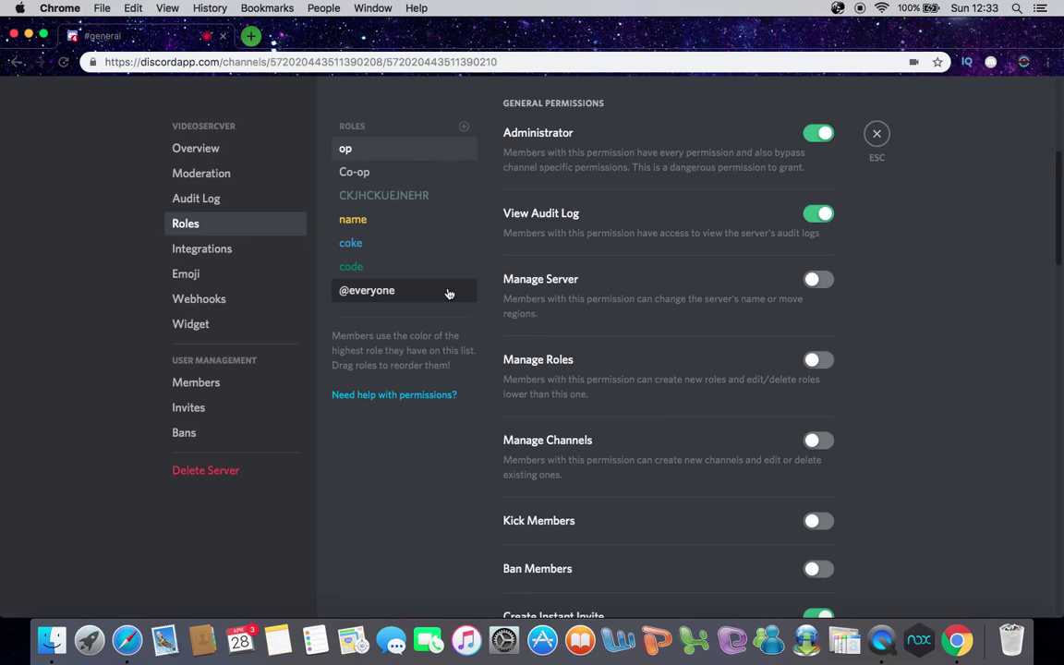
key(Escape)
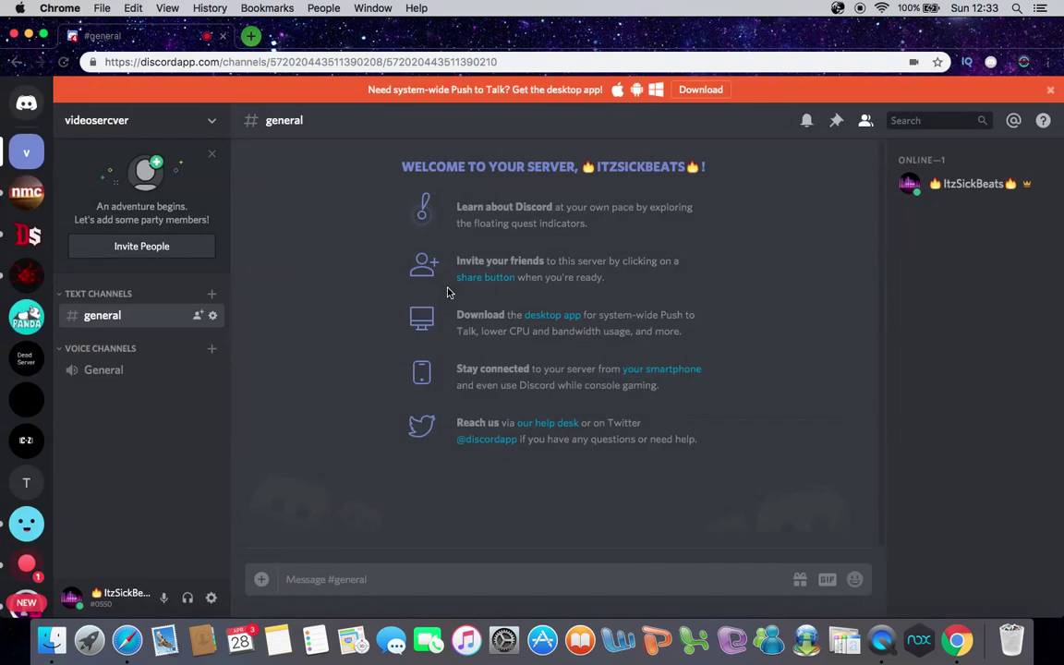